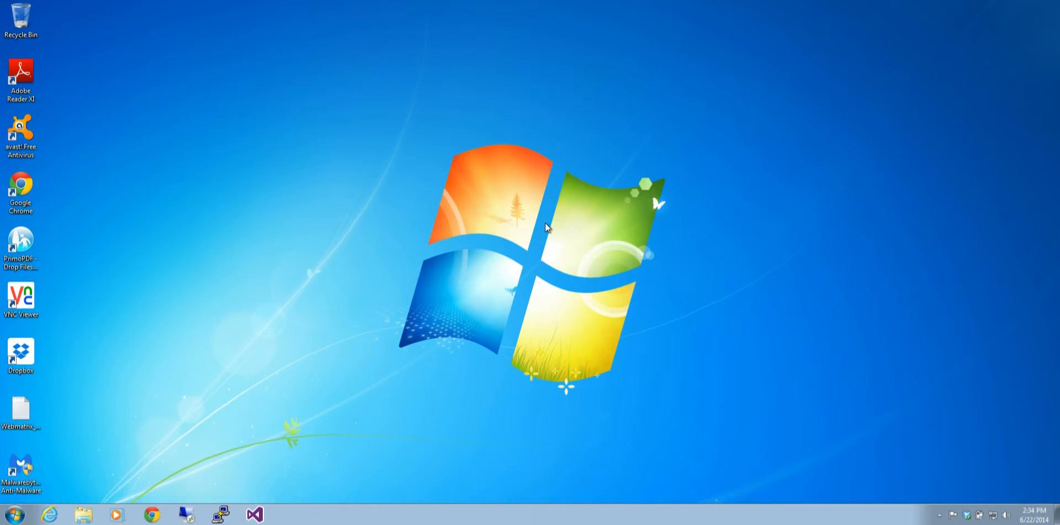
Open Programs and Features from the Windows Control Panel.
left_click(524, 221)
left_click(14, 513)
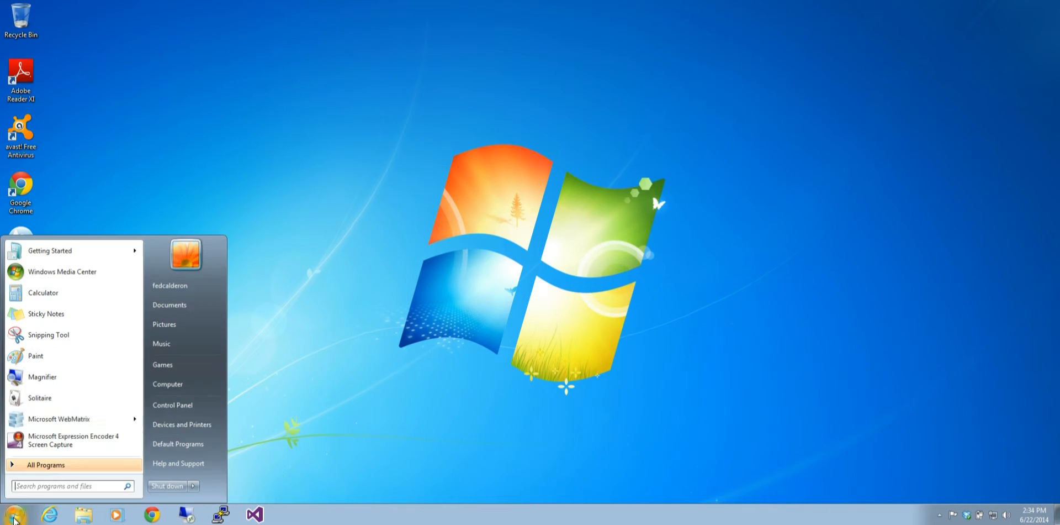
left_click(171, 406)
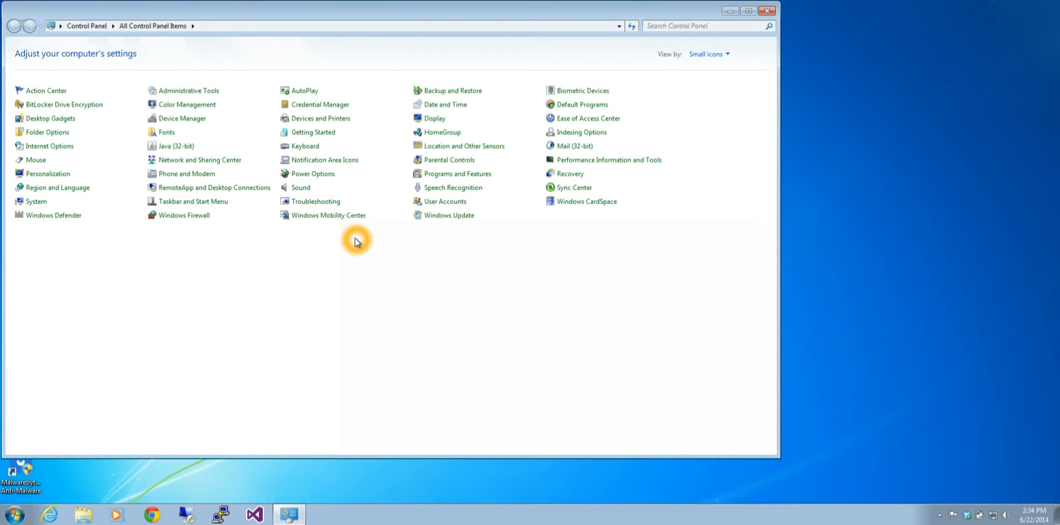
left_click(455, 174)
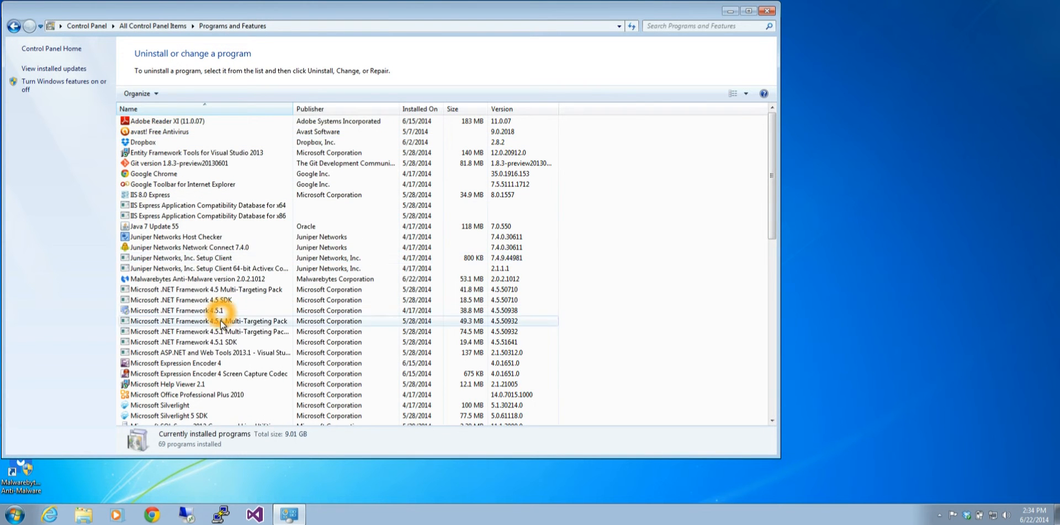
Look through the installed programs, select Java 7 Update 55, and note where a selected program can be uninstalled.
scroll(221, 315, "down", 4)
scroll(221, 323, "down", 8)
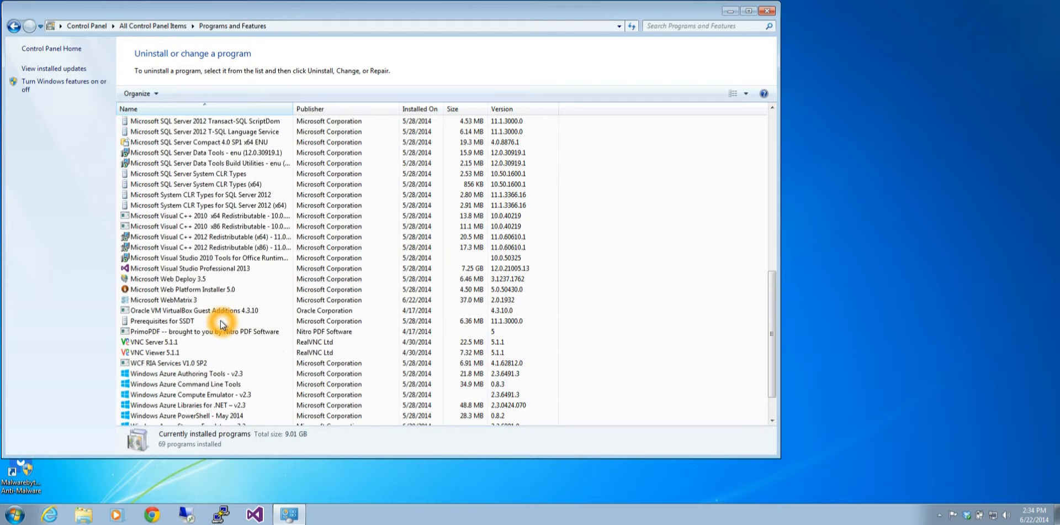
scroll(239, 339, "up", 12)
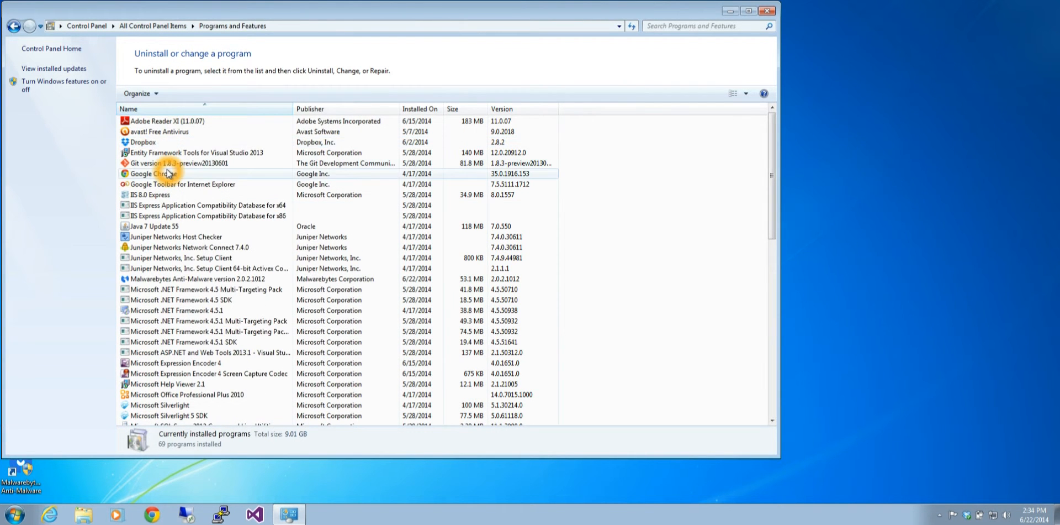
left_click(202, 197)
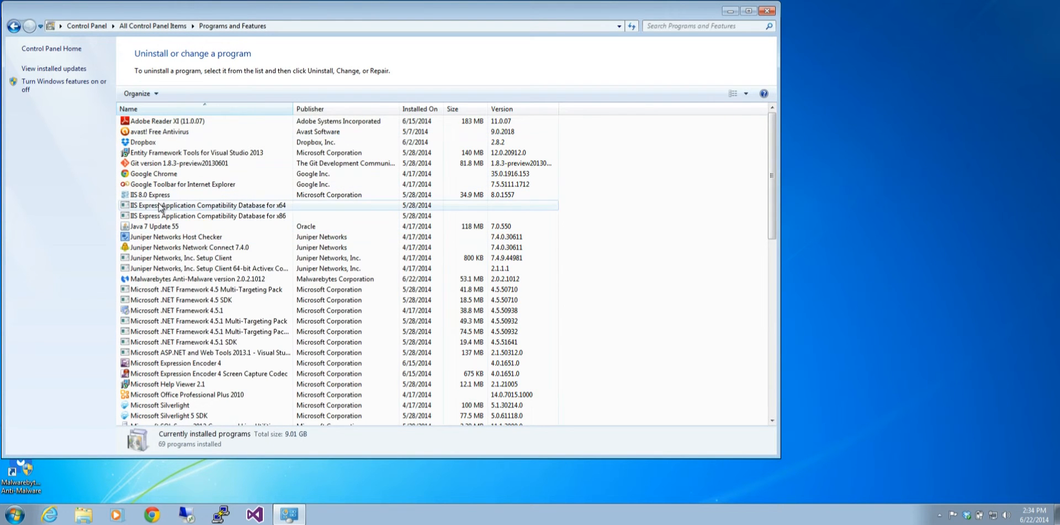
left_click(160, 226)
left_click(178, 95)
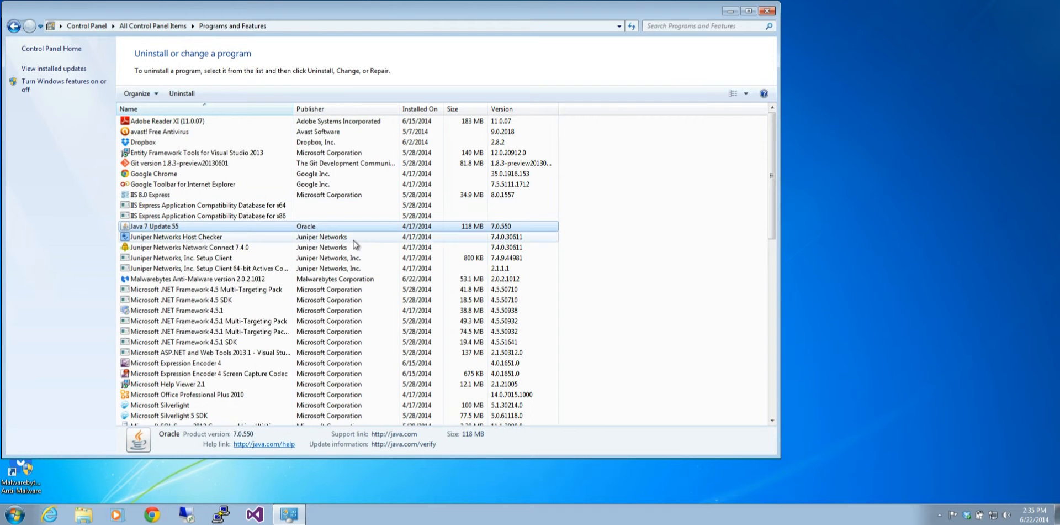
left_click(380, 322)
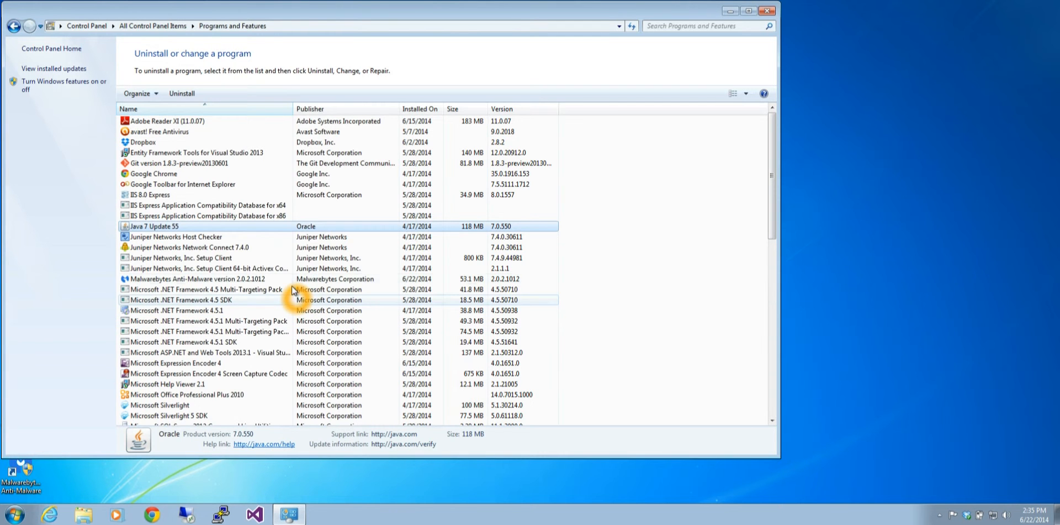
Examine the Microsoft .NET Framework 4.5 and 4.5.1 entries and review the rest of the installed programs with their publishers.
left_click(169, 291)
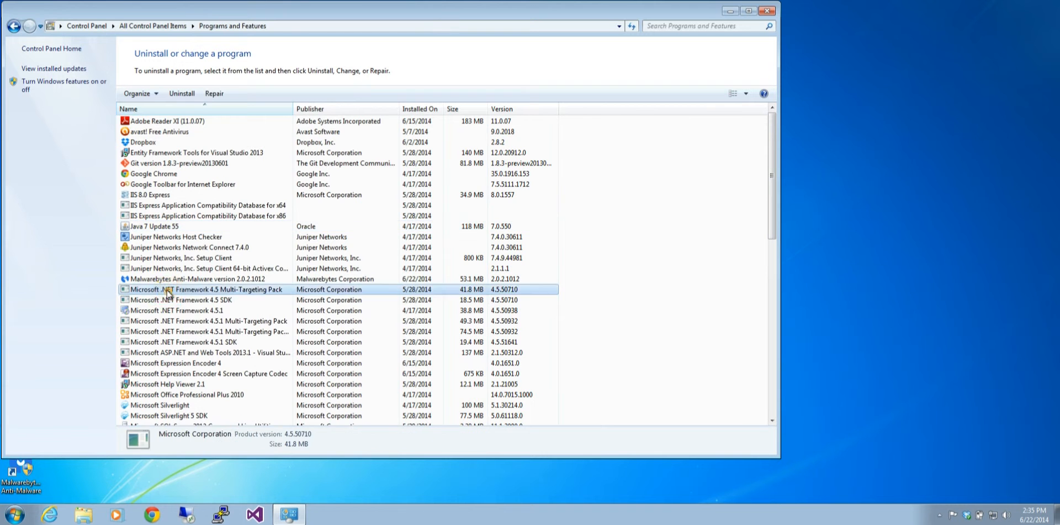
left_click(157, 310)
left_click(156, 322)
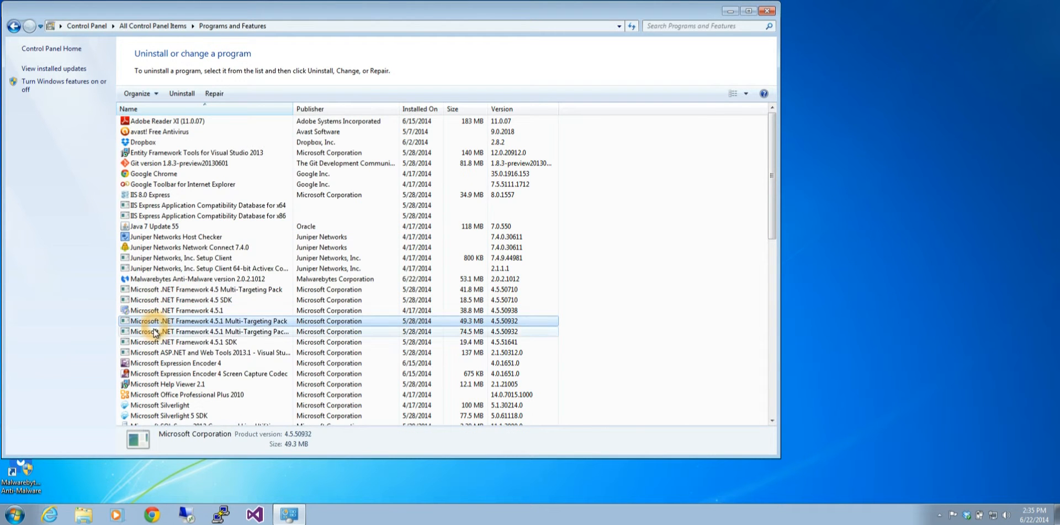
scroll(155, 332, "down", 4)
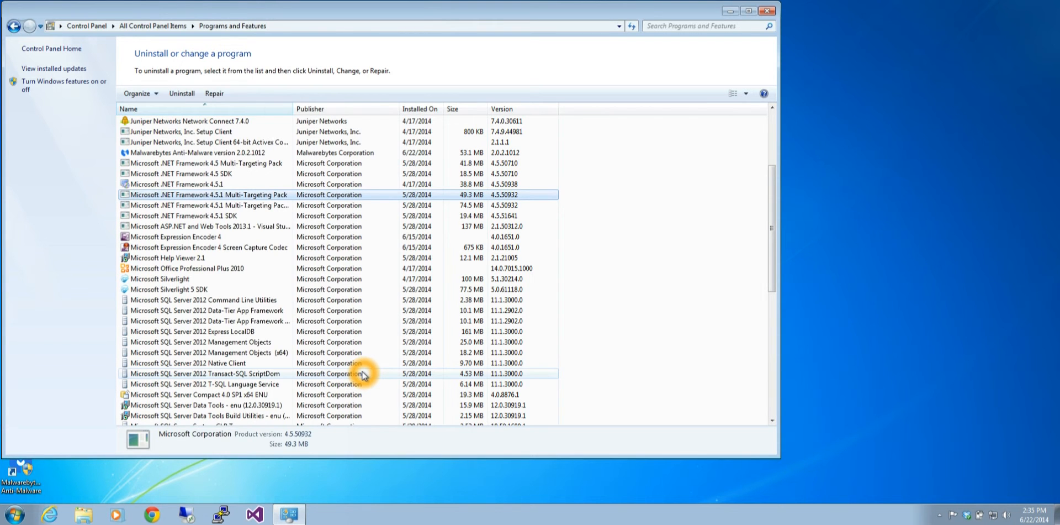
scroll(359, 266, "down", 9)
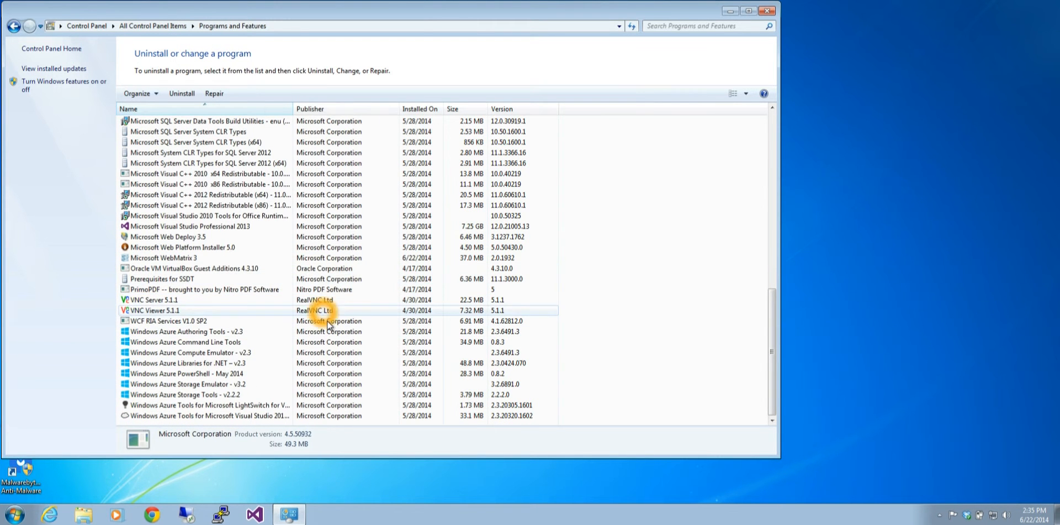
scroll(333, 228, "up", 6)
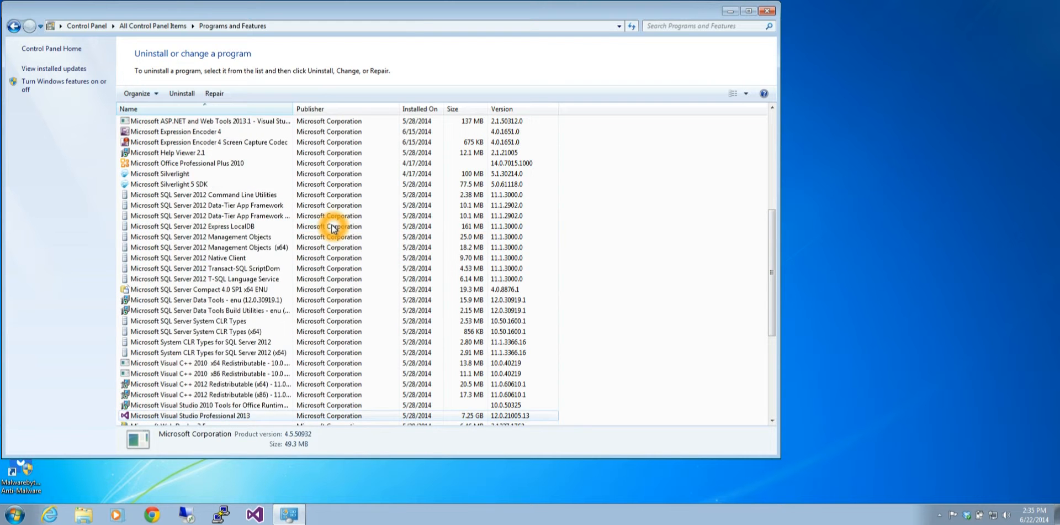
scroll(333, 228, "up", 7)
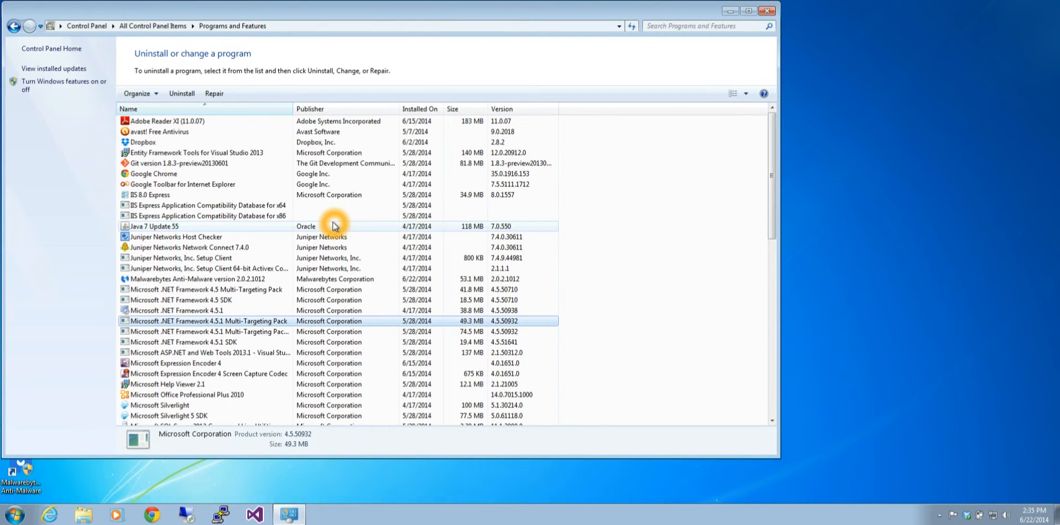
Check the publisher details of Dropbox, Google Chrome, Java 7 Update 55 and avast! Free Antivirus in the installed programs list.
left_click(351, 143)
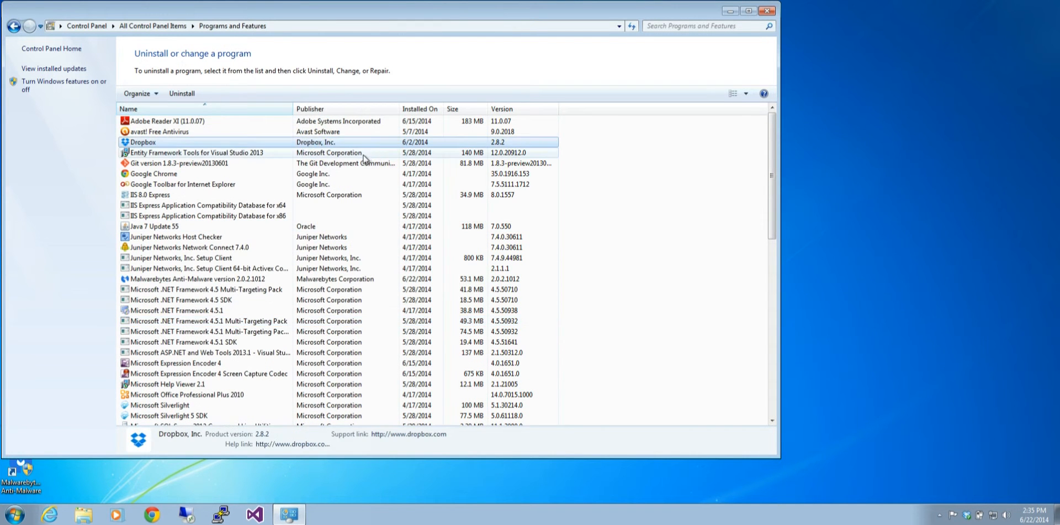
left_click(343, 173)
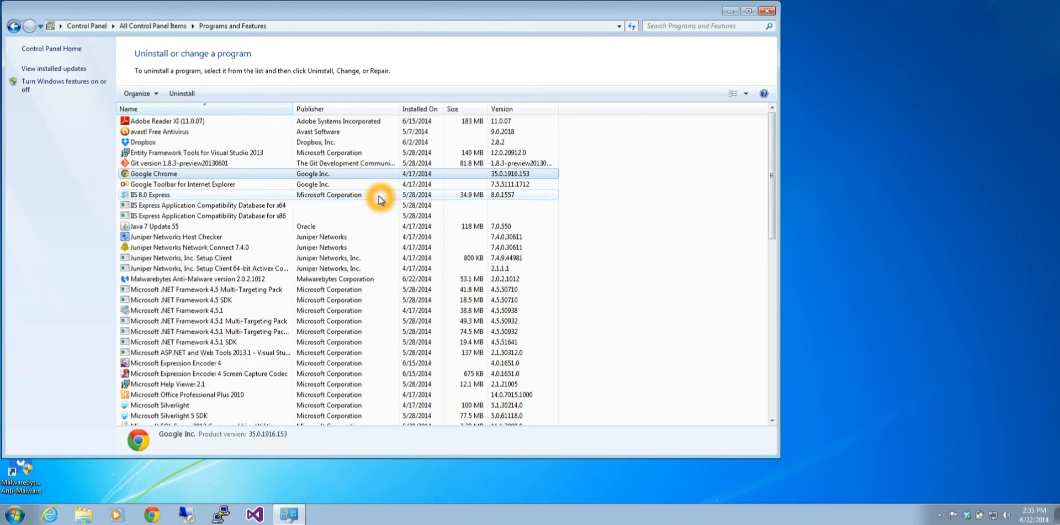
left_click(339, 226)
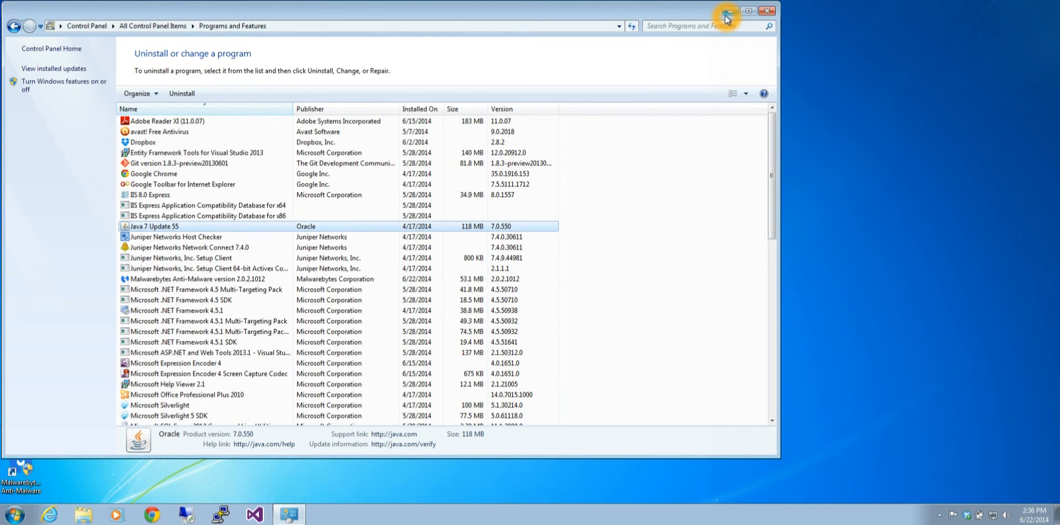
left_click(226, 142)
left_click(228, 132)
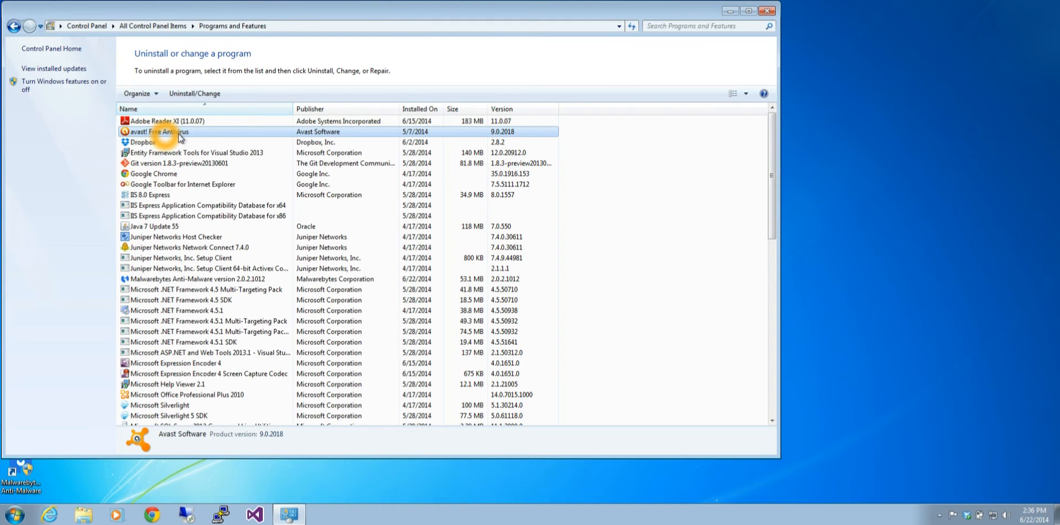
left_click(368, 134)
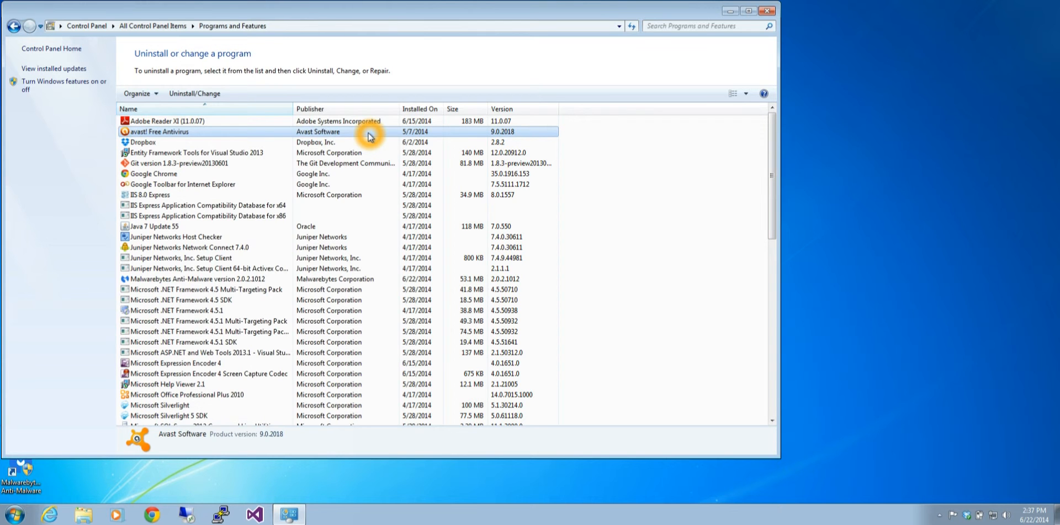
left_click(143, 132)
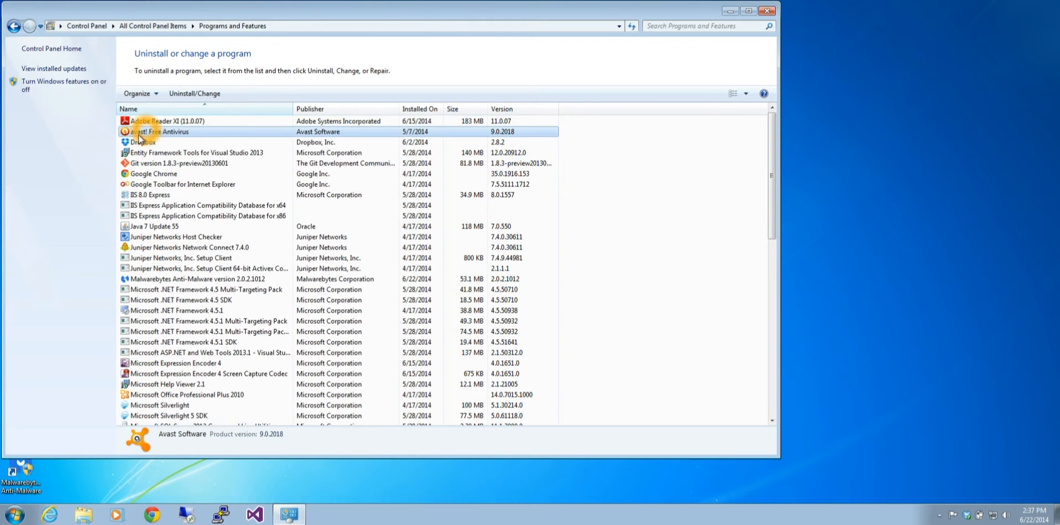
left_click(213, 131)
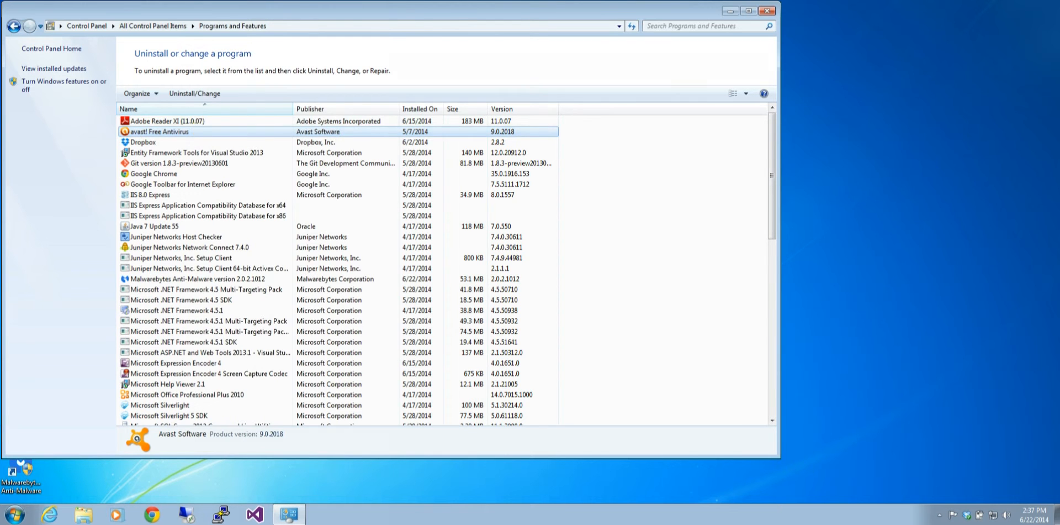
Close Programs and Features and switch to Google Chrome.
left_click(771, 8)
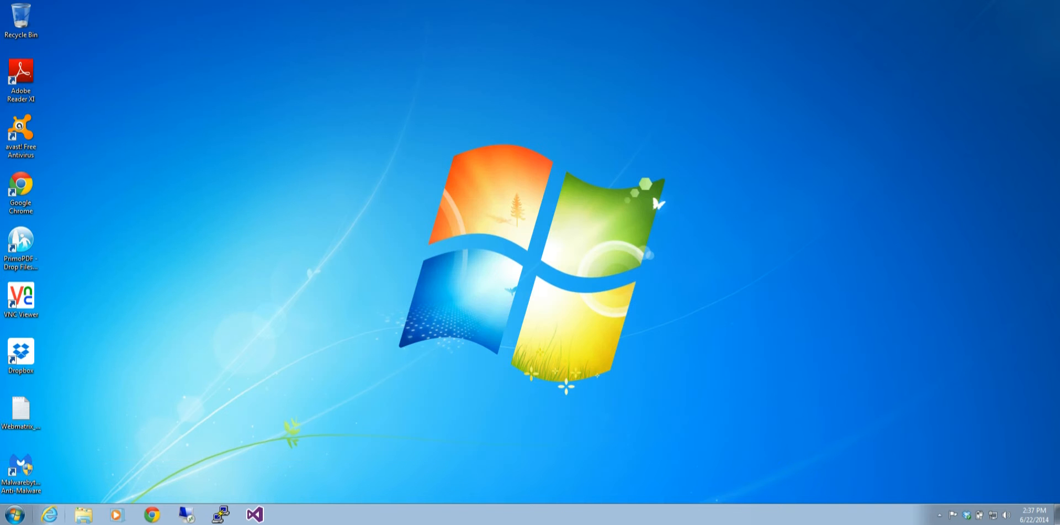
left_click(148, 514)
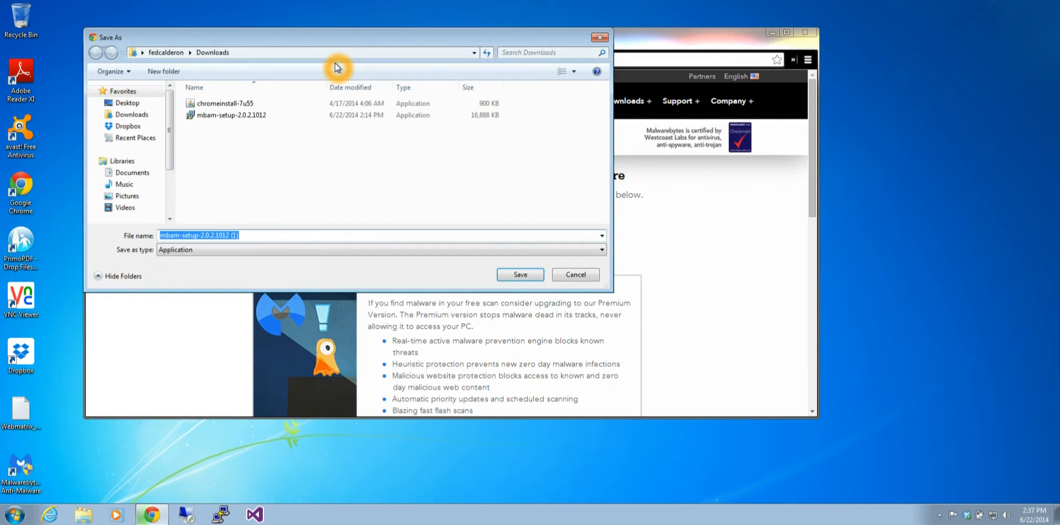
left_click(939, 515)
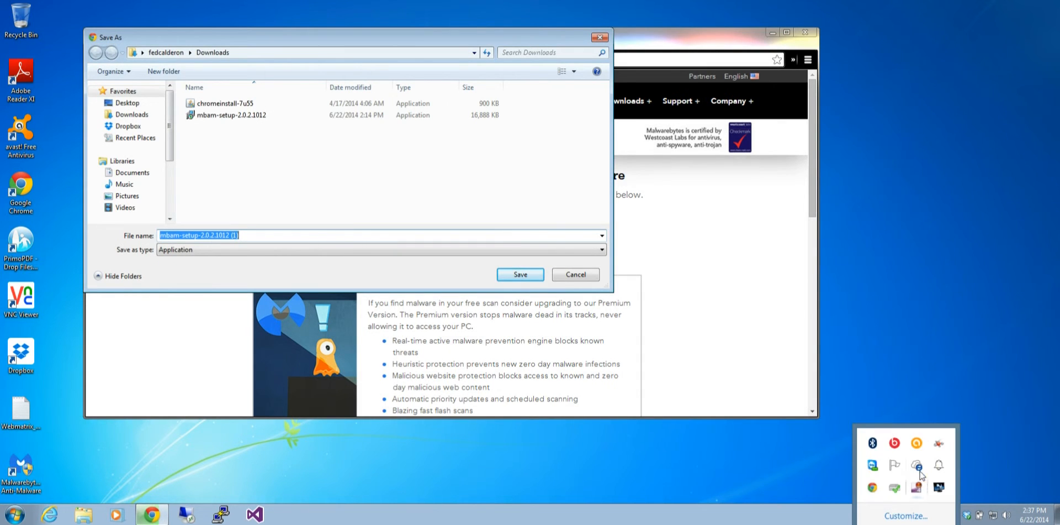
right_click(918, 492)
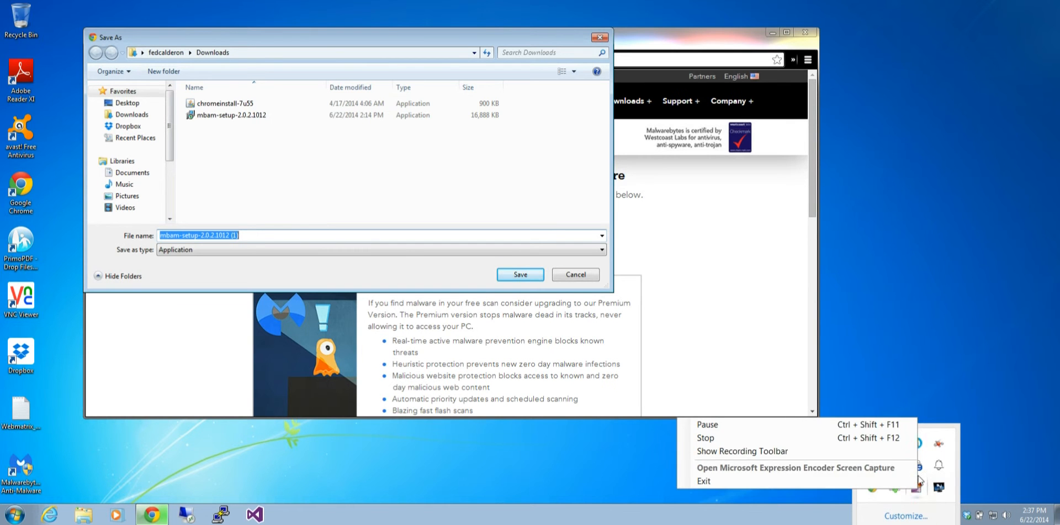
left_click(840, 436)
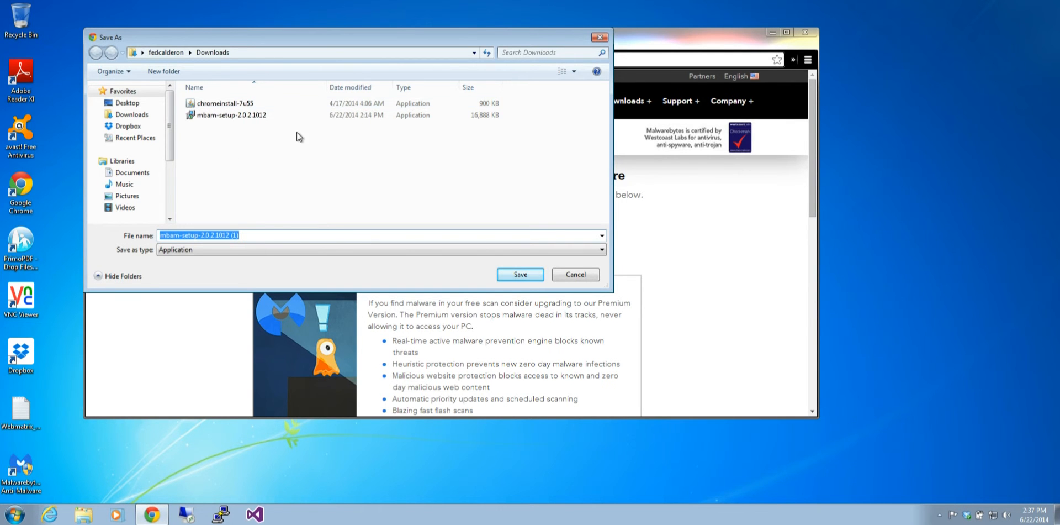
Cancel saving the Malwarebytes setup file and replace the Malwarebytes download page with a blank new tab.
left_click(569, 276)
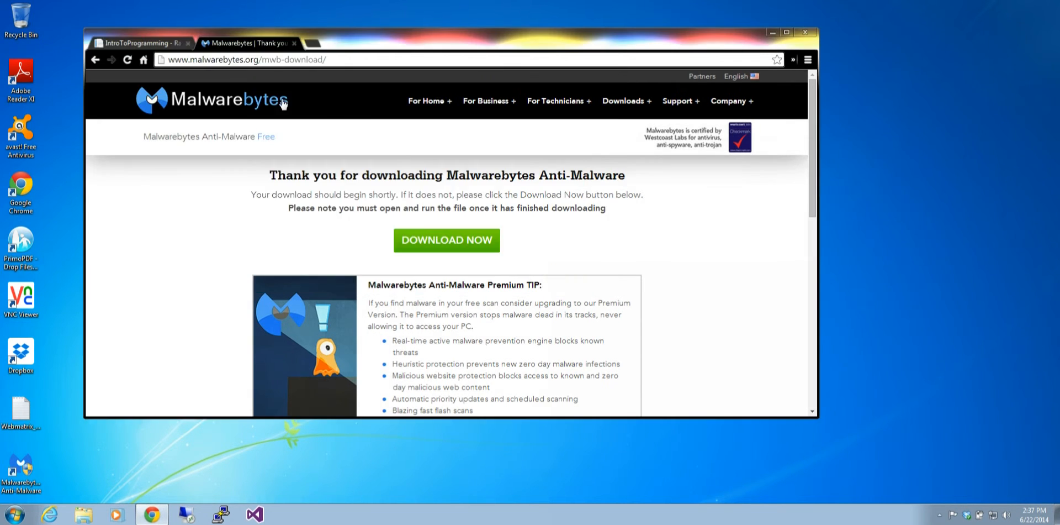
left_click(289, 48)
left_click(265, 59)
left_click(294, 43)
left_click(205, 43)
left_click(358, 45)
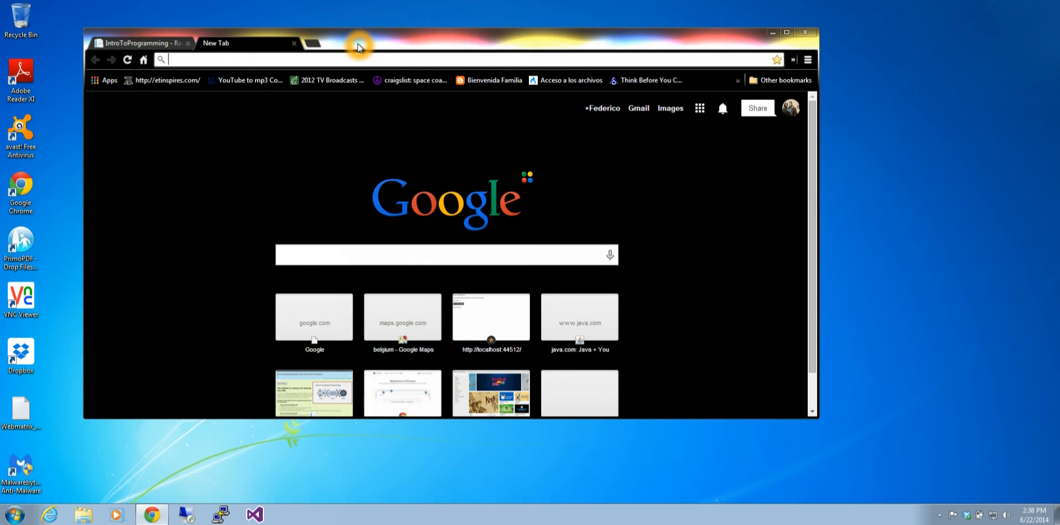
Open Chrome's Extensions page from the browser tools and review the AdBlock extension entry.
left_click(809, 60)
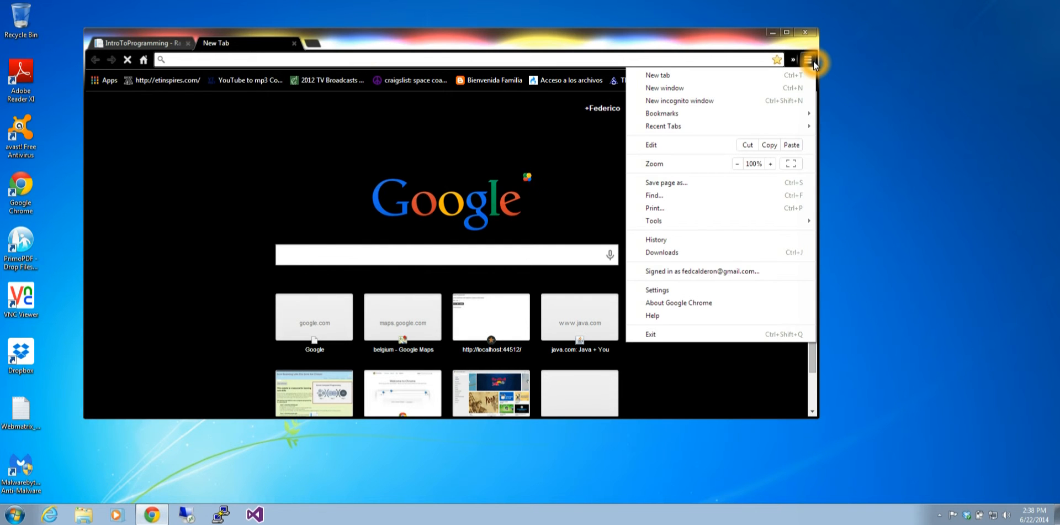
left_click(730, 208)
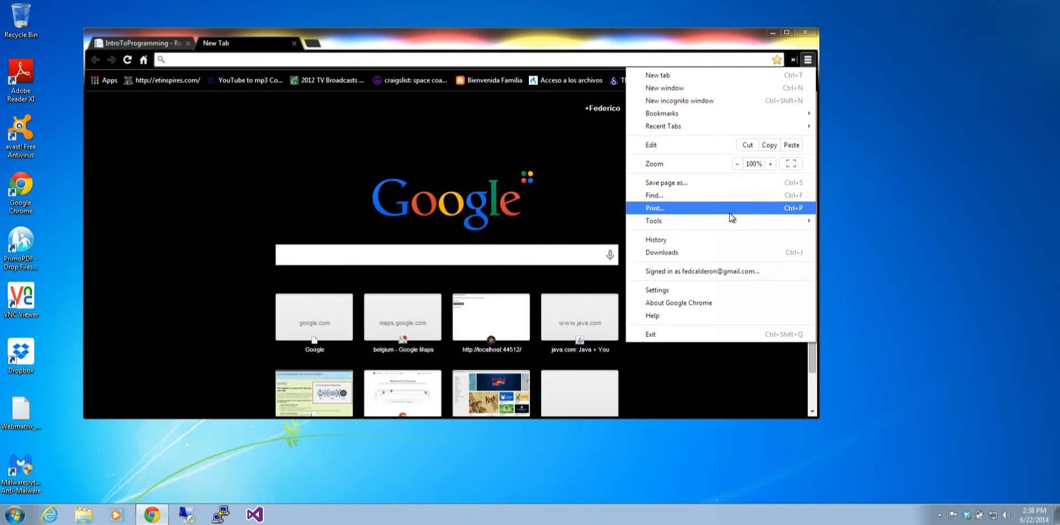
left_click(730, 219)
left_click(833, 237)
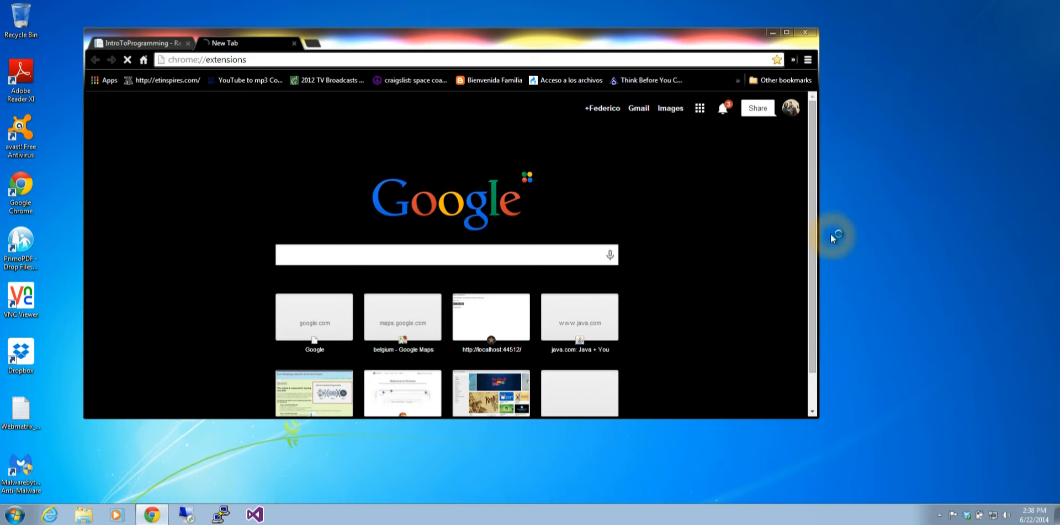
left_click(271, 137)
left_click(366, 156)
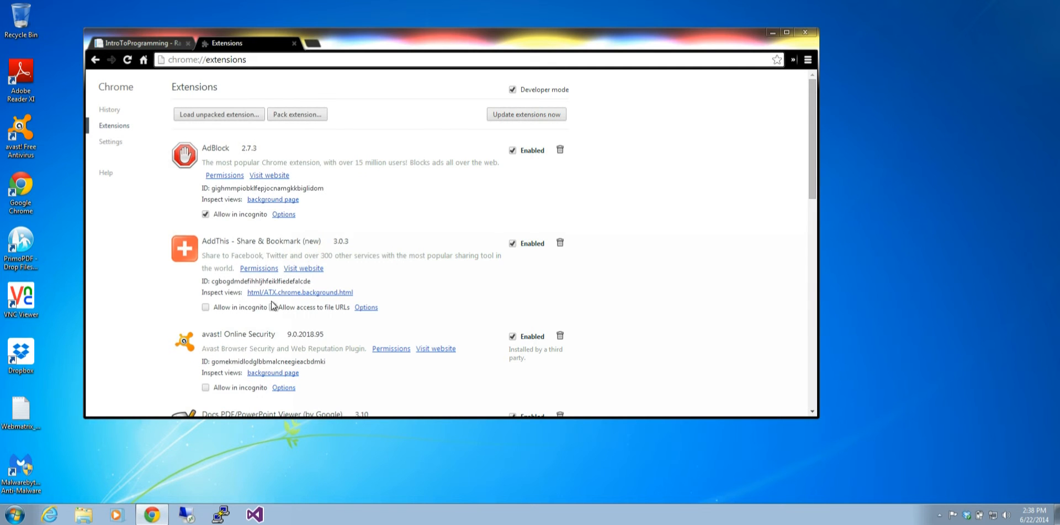
left_click(220, 154)
left_click(281, 65)
Switch to the already open IntroToProgramming course page.
left_click(160, 43)
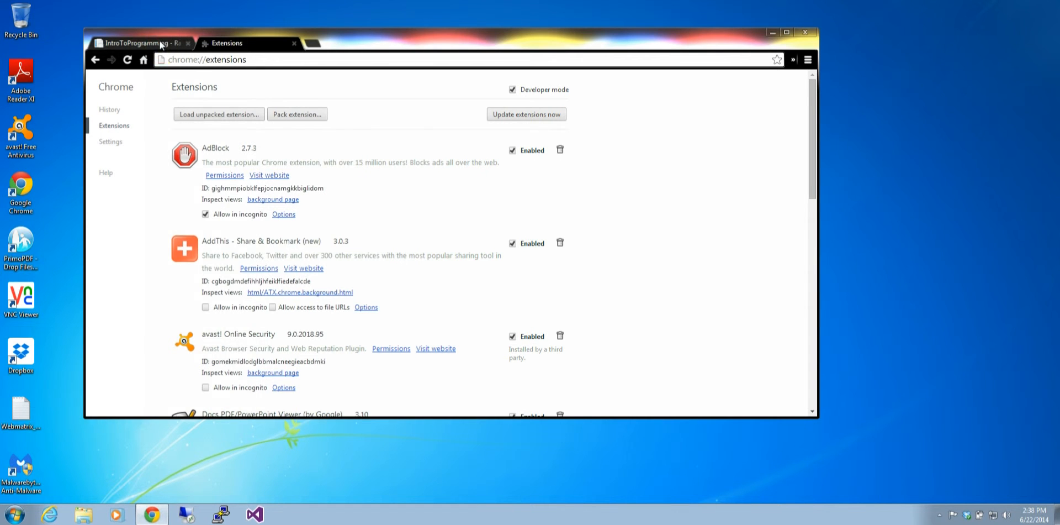
left_click(269, 81)
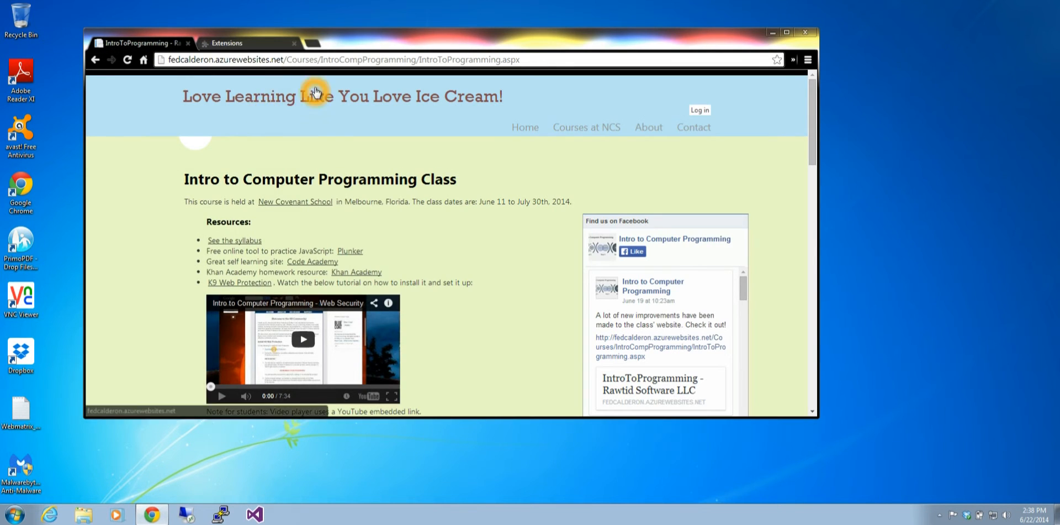
left_click(419, 98)
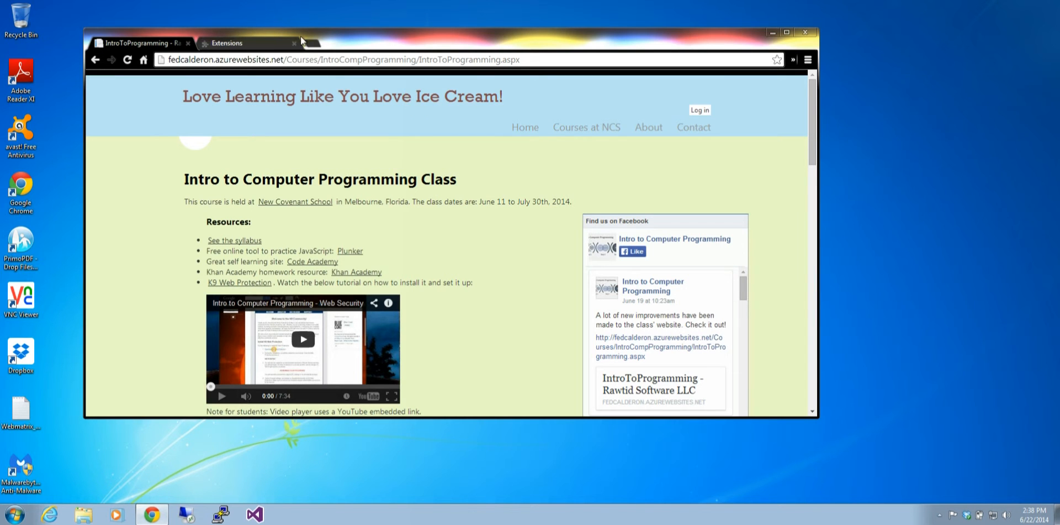
Return to Chrome's Extensions page and examine the enable and remove controls of the AdBlock extension.
left_click(272, 44)
left_click(328, 106)
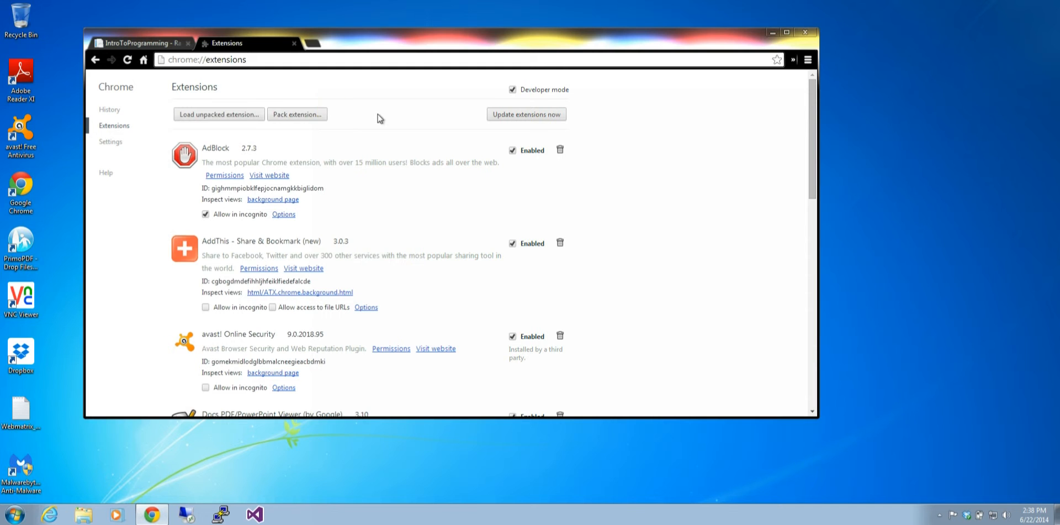
left_click(513, 151)
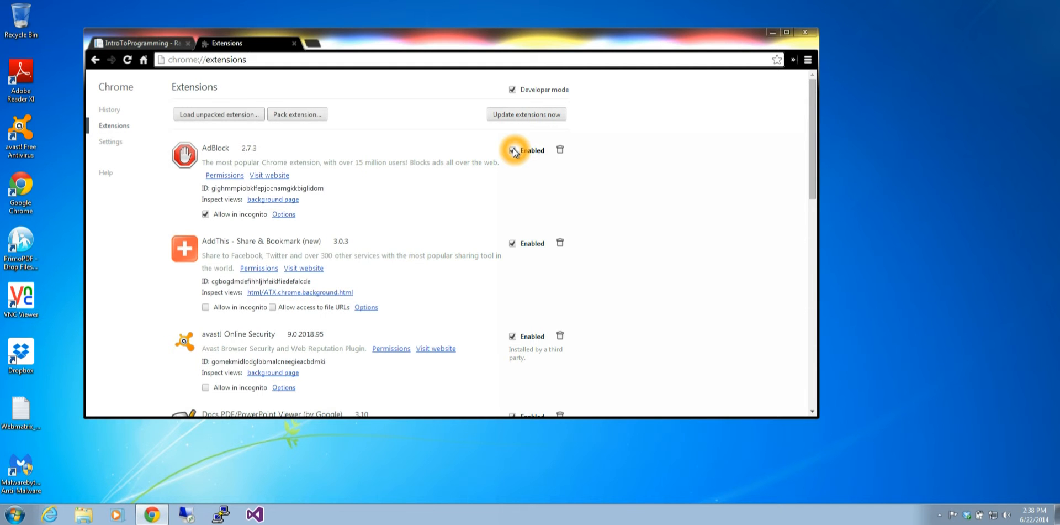
left_click(512, 150)
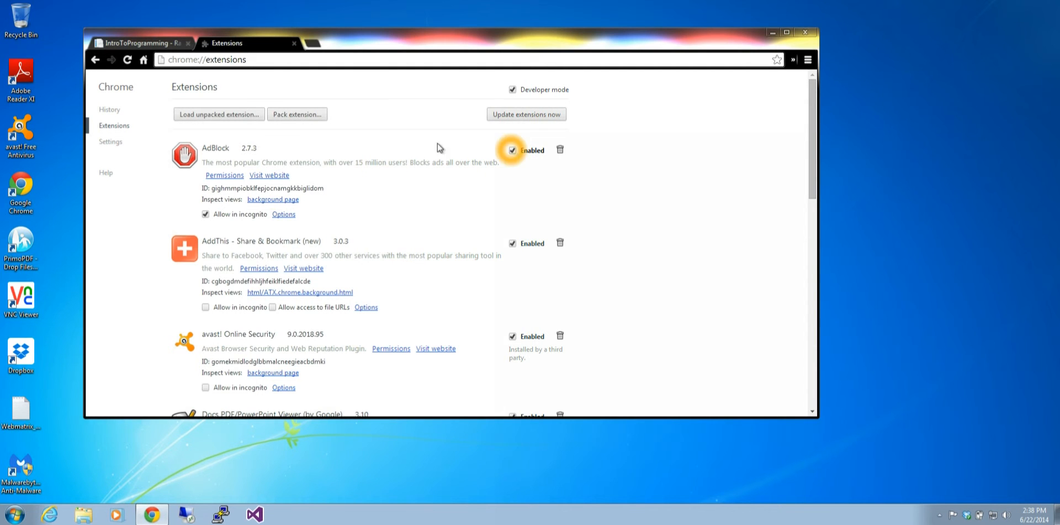
left_click(561, 153)
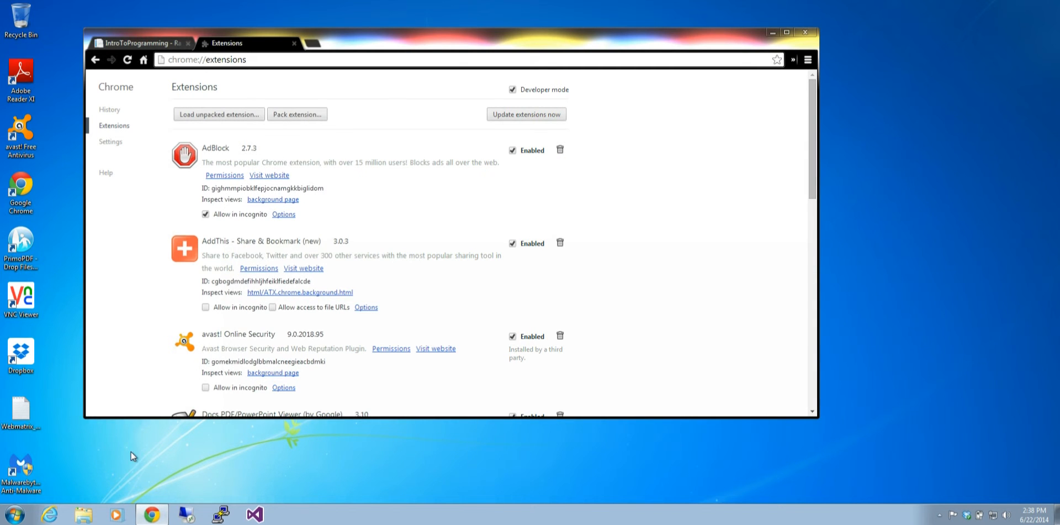
Switch to Internet Explorer and look through its Tools options for managing add-ons and internet settings.
left_click(50, 514)
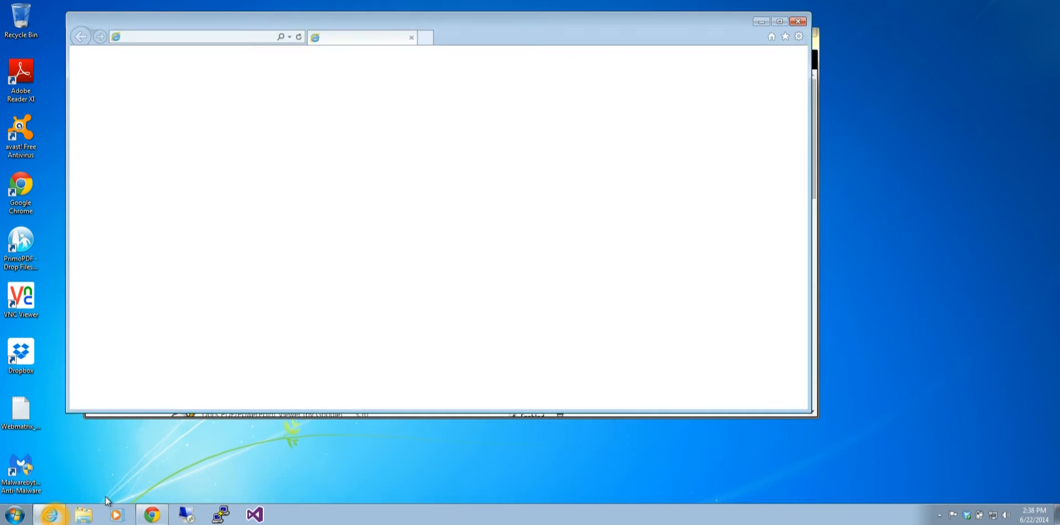
double_click(37, 490)
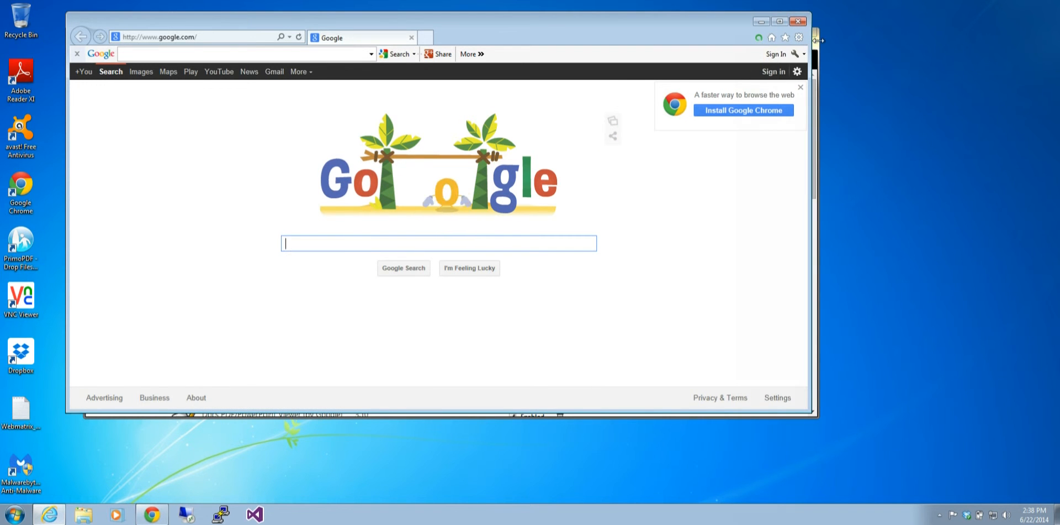
left_click(801, 40)
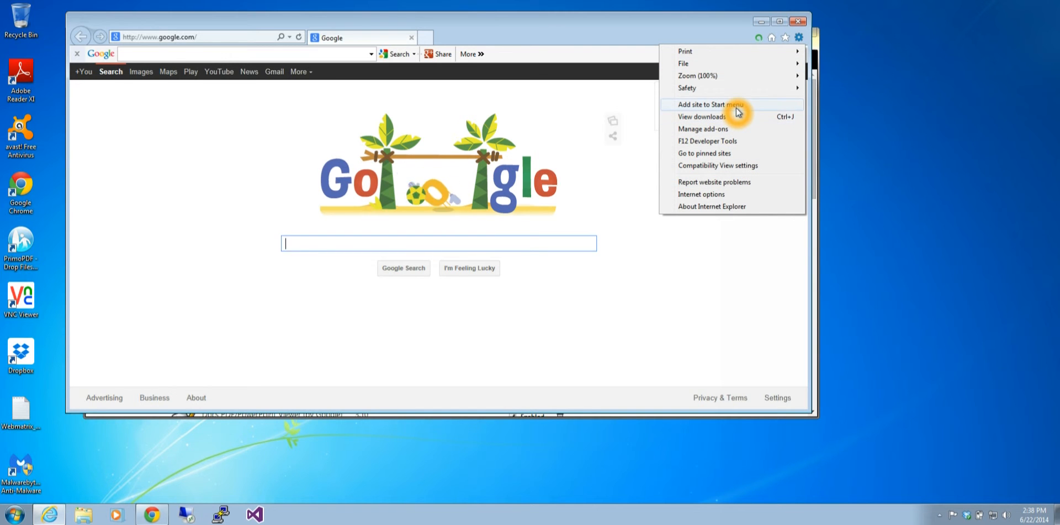
left_click(726, 123)
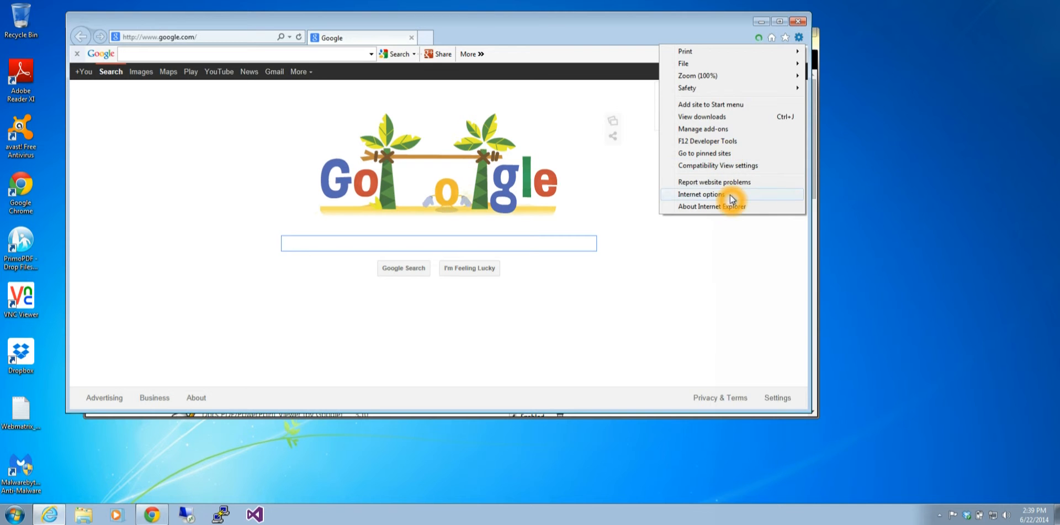
left_click(743, 35)
left_click(804, 54)
left_click(804, 54)
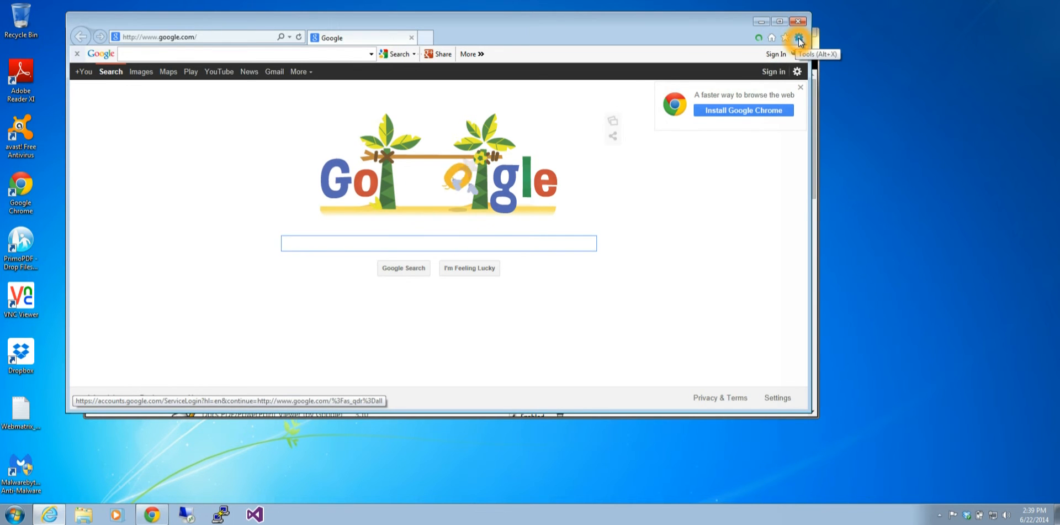
View and close the Internet Explorer version information, and look at the Google Toolbar's options.
left_click(799, 39)
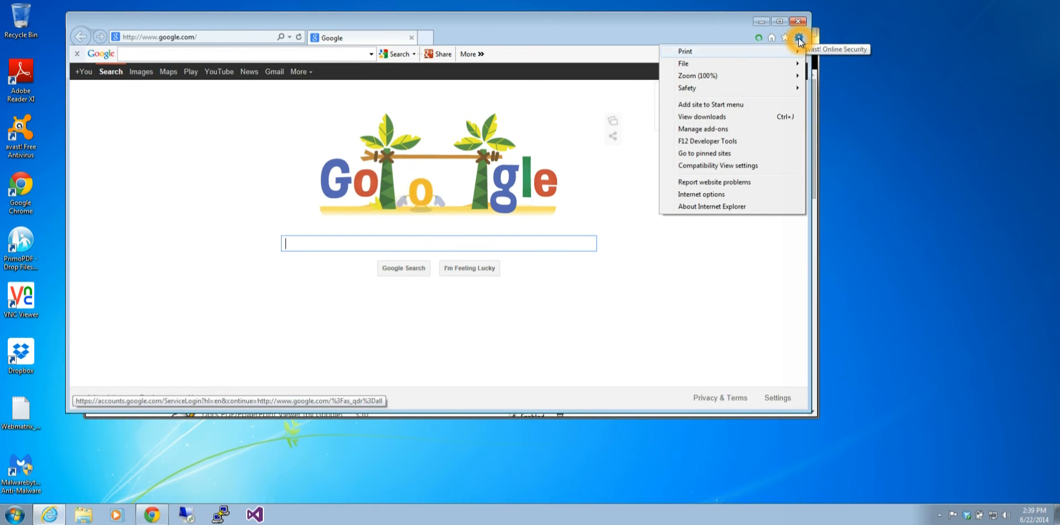
mouse_move(770, 65)
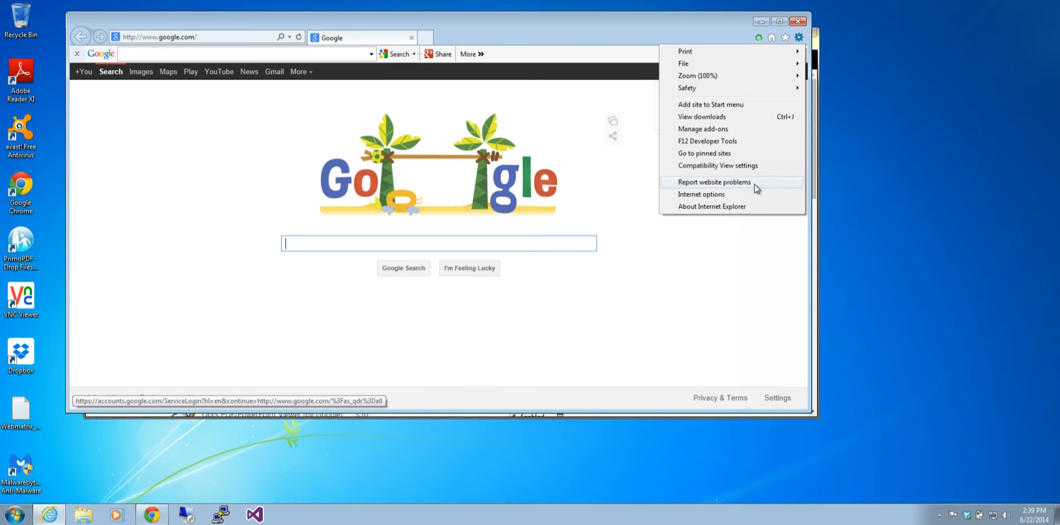
left_click(754, 197)
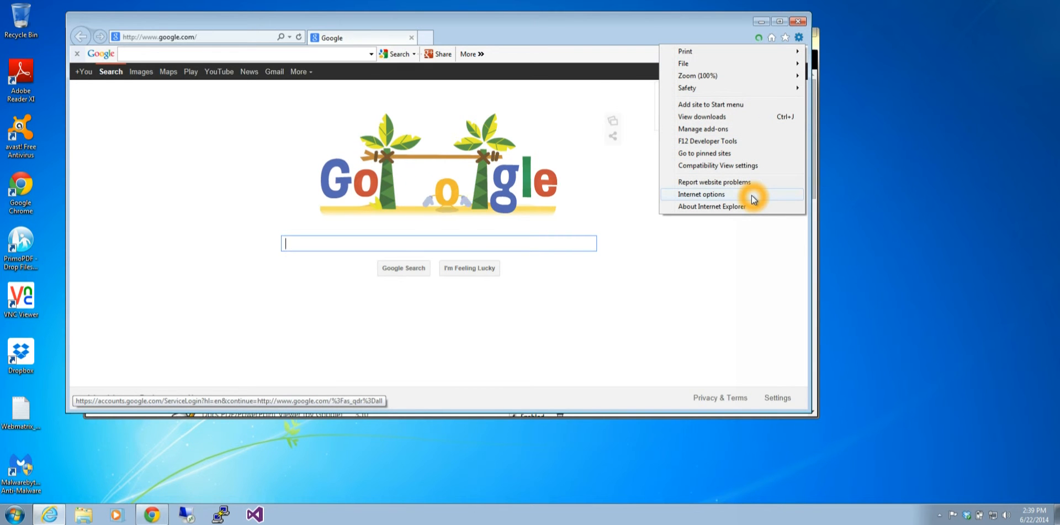
left_click(746, 205)
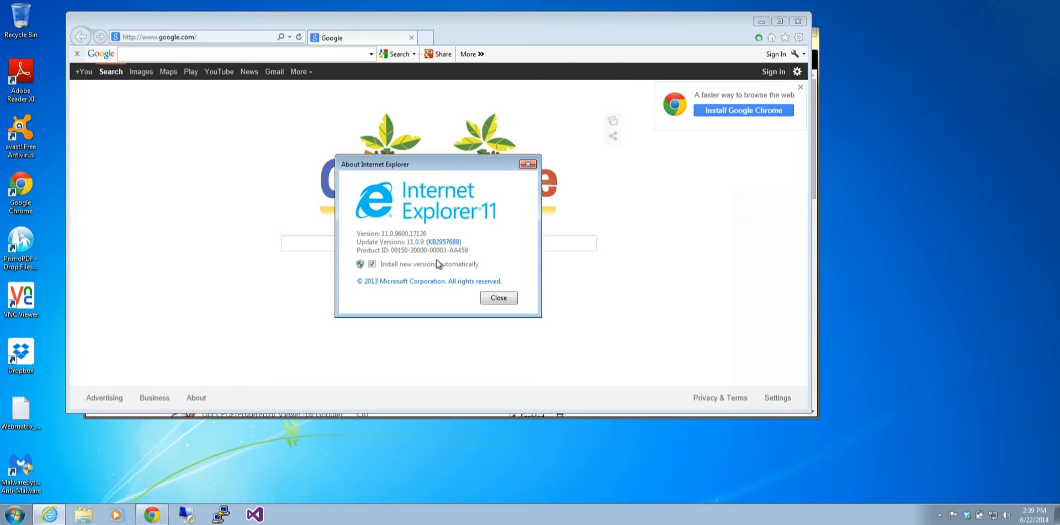
left_click(513, 298)
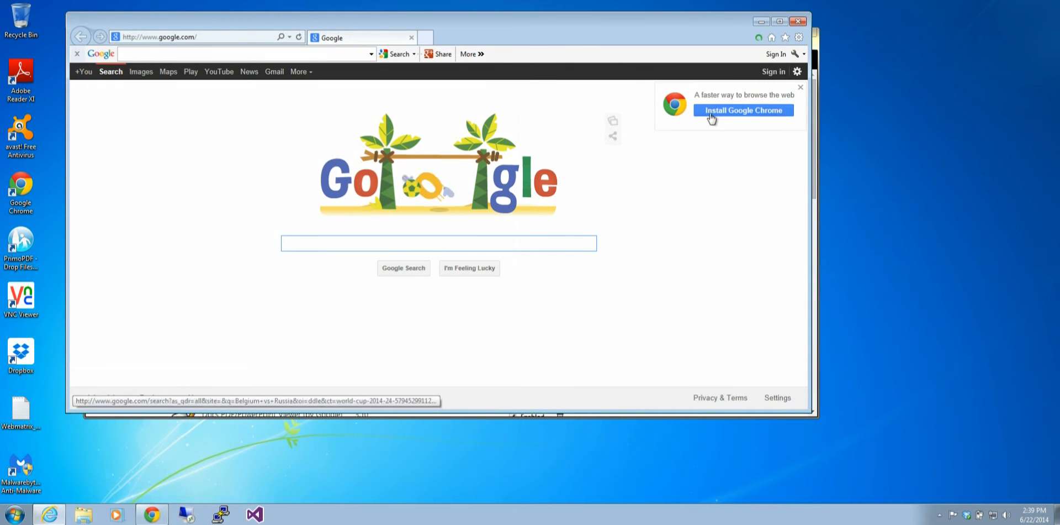
left_click(805, 58)
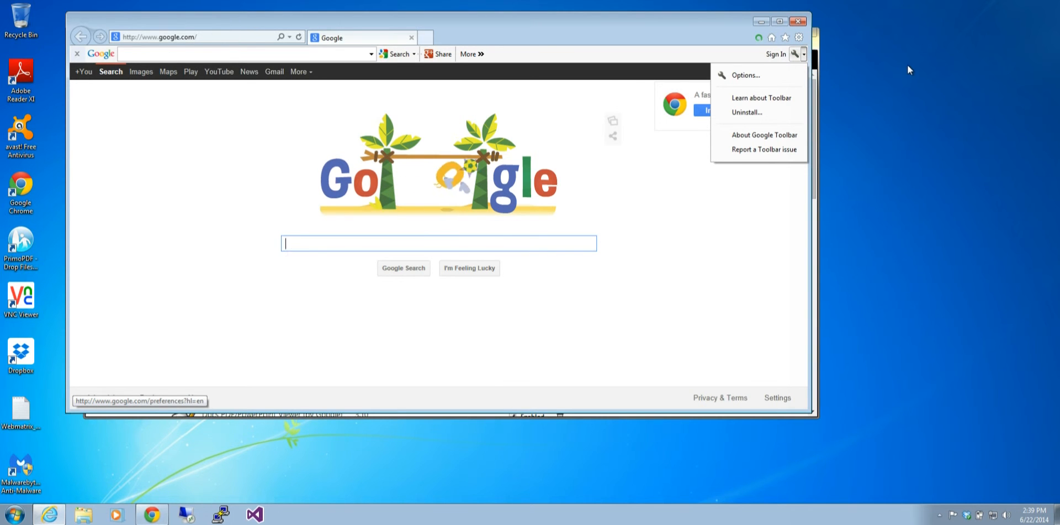
left_click(804, 55)
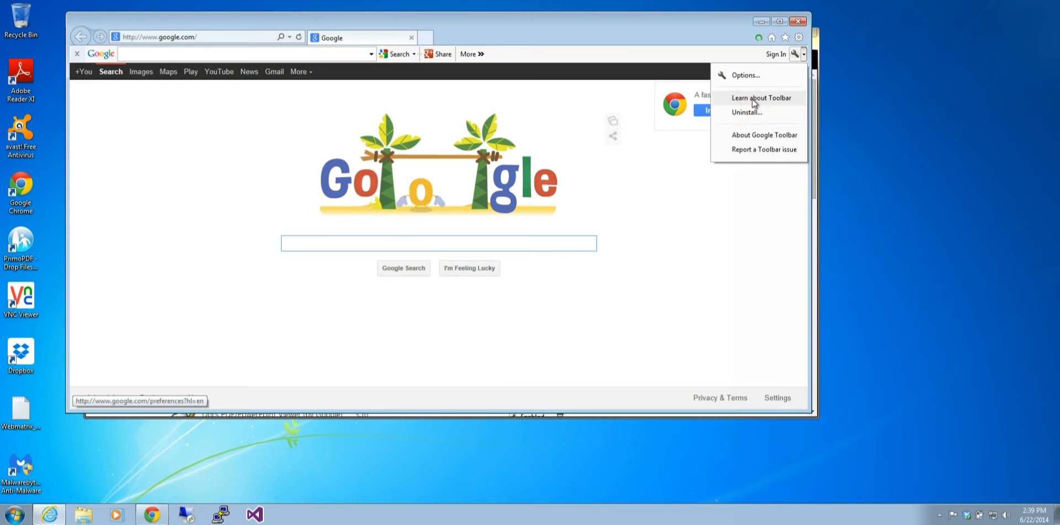
Review the General, Security and Privacy settings in Internet Options and close the dialog.
left_click(799, 38)
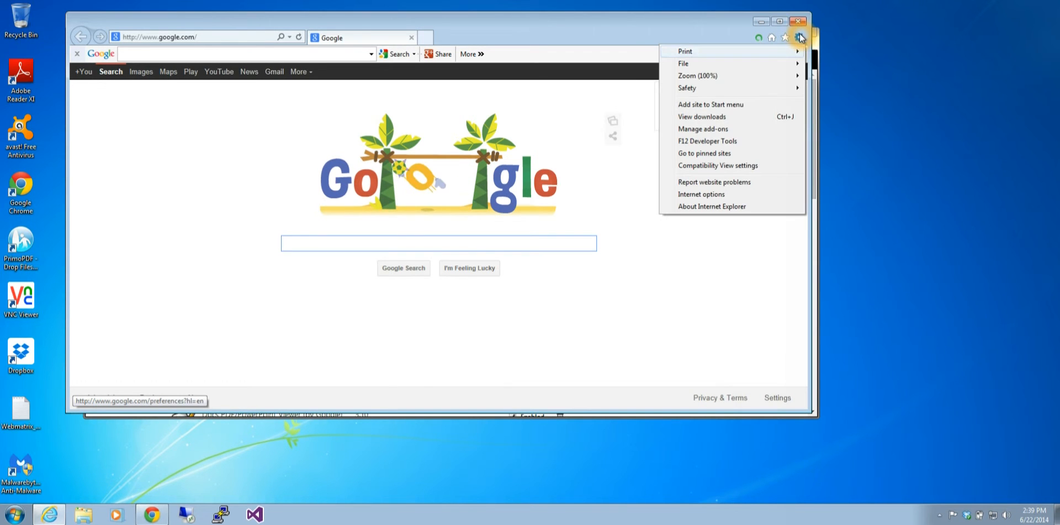
left_click(771, 66)
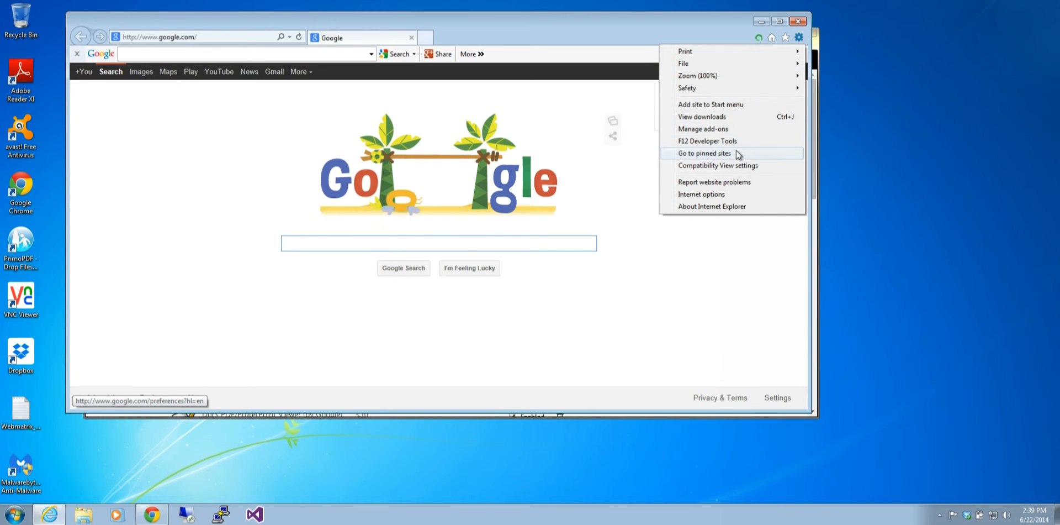
left_click(731, 195)
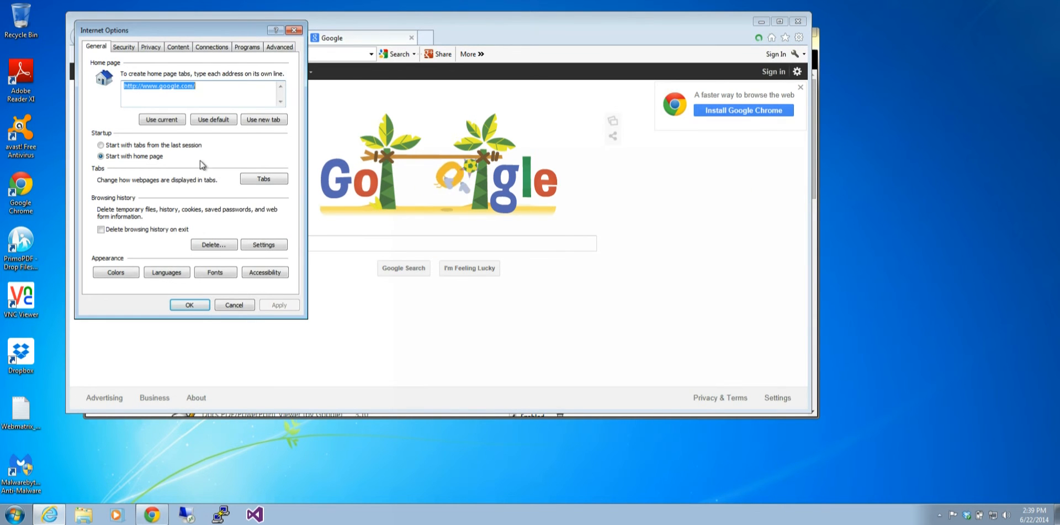
left_click(125, 47)
left_click(149, 48)
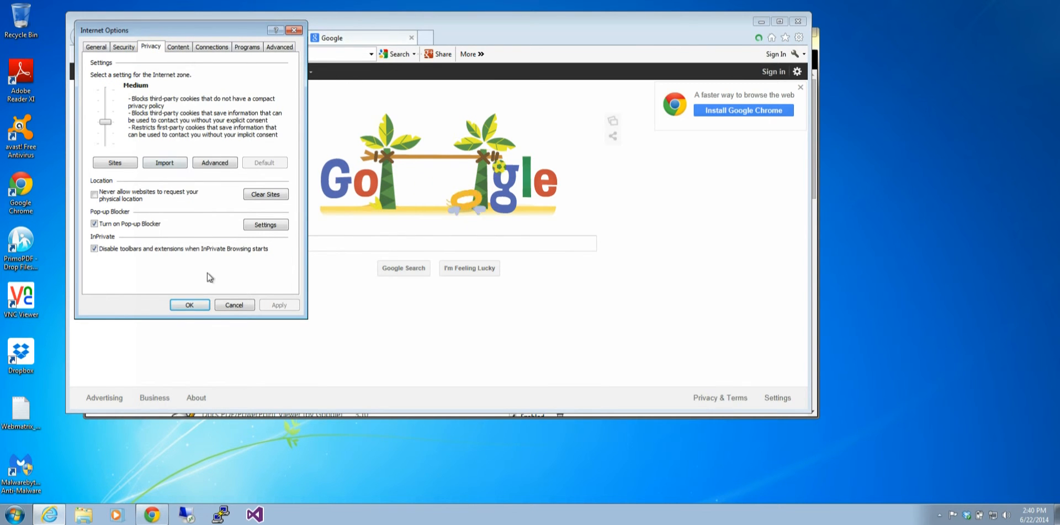
left_click(213, 305)
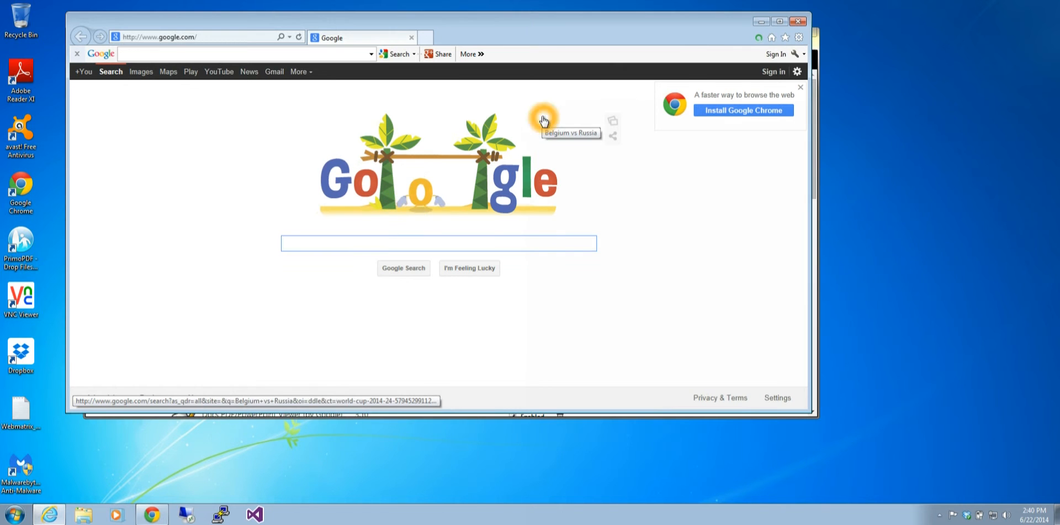
Show the Menu bar in Internet Explorer.
right_click(492, 40)
left_click(493, 40)
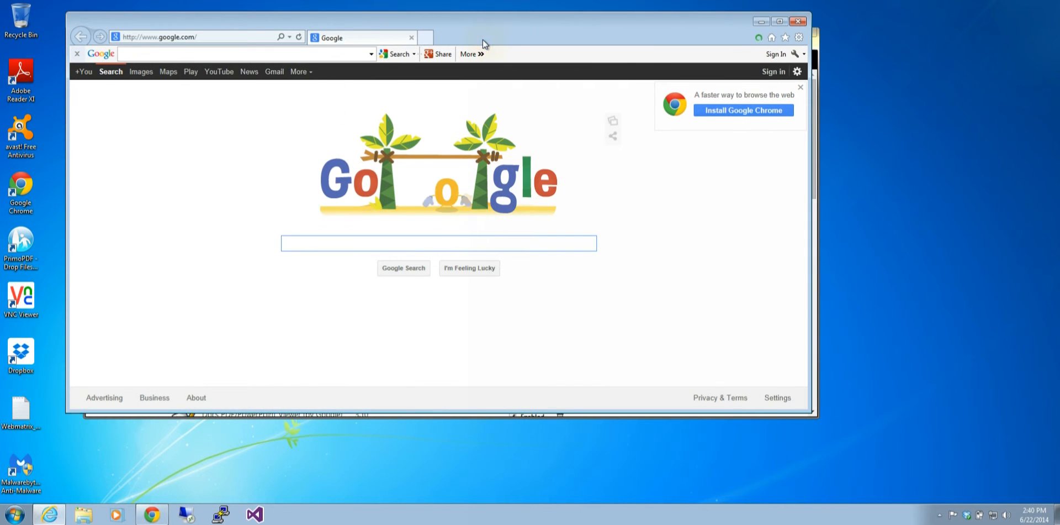
left_click(504, 40)
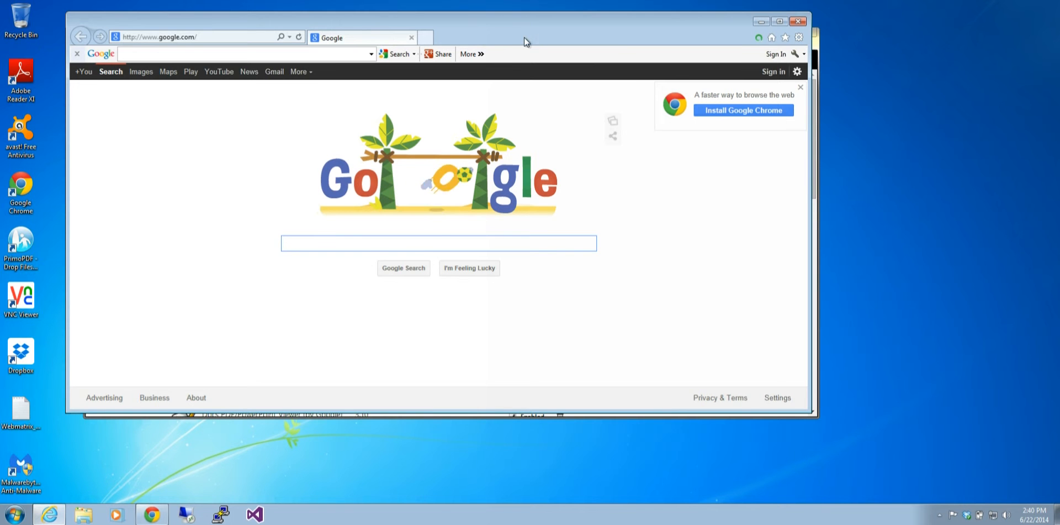
right_click(528, 42)
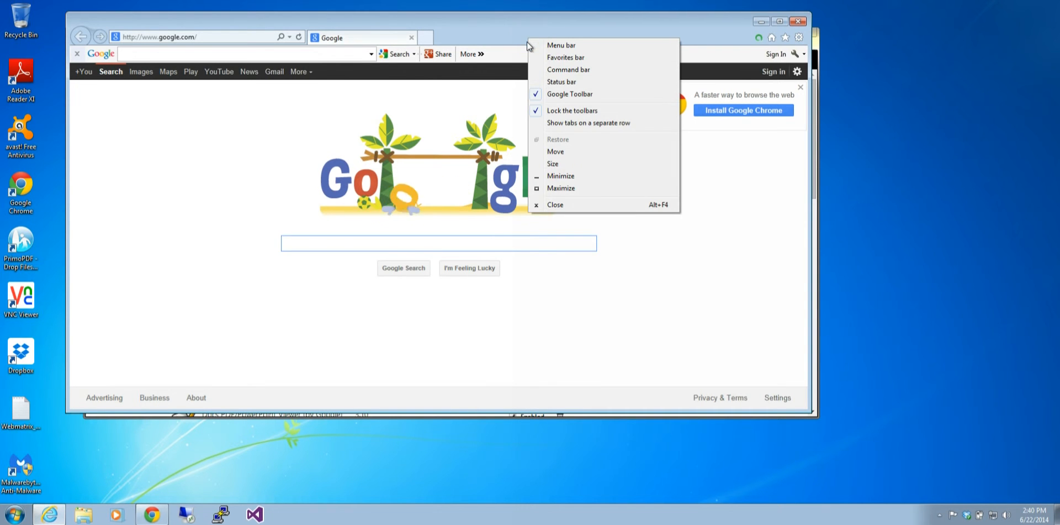
left_click(569, 45)
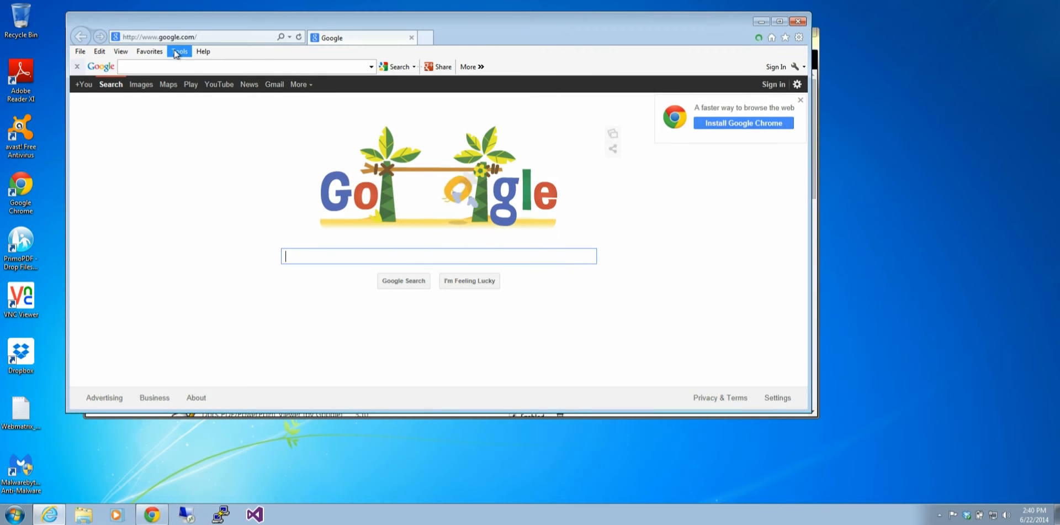
Examine the list of toolbars that can be turned on or off in Internet Explorer.
left_click(125, 53)
mouse_move(134, 65)
left_click(246, 65)
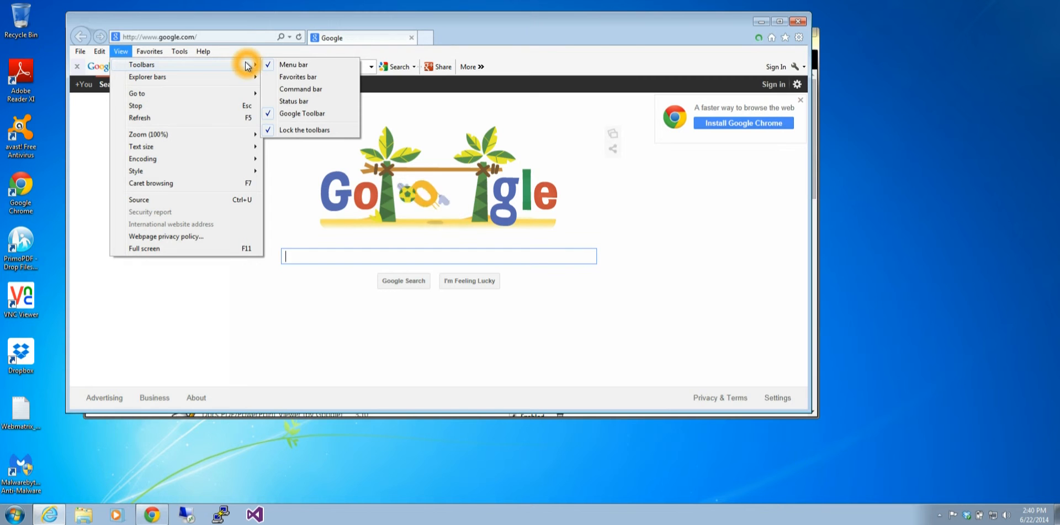
left_click(271, 77)
left_click(271, 88)
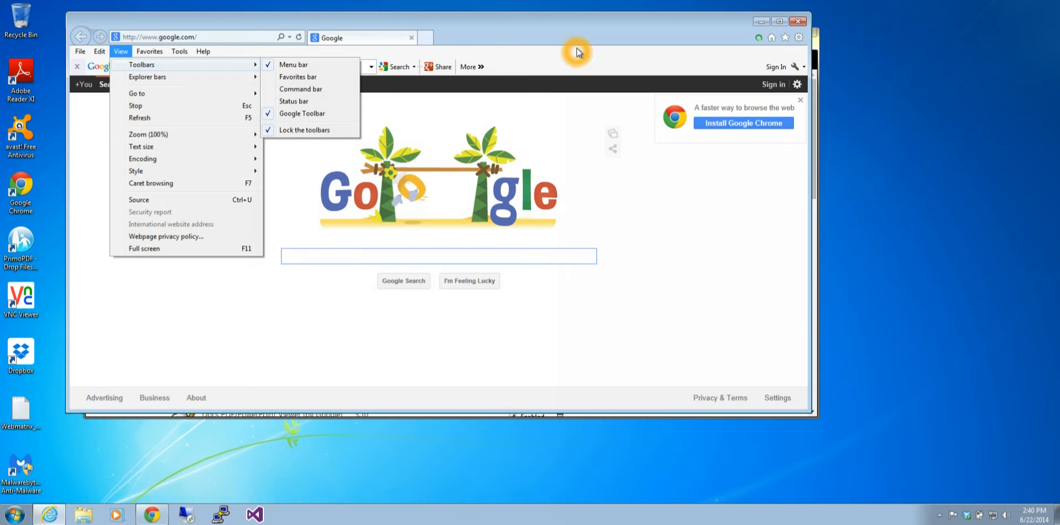
left_click(585, 32)
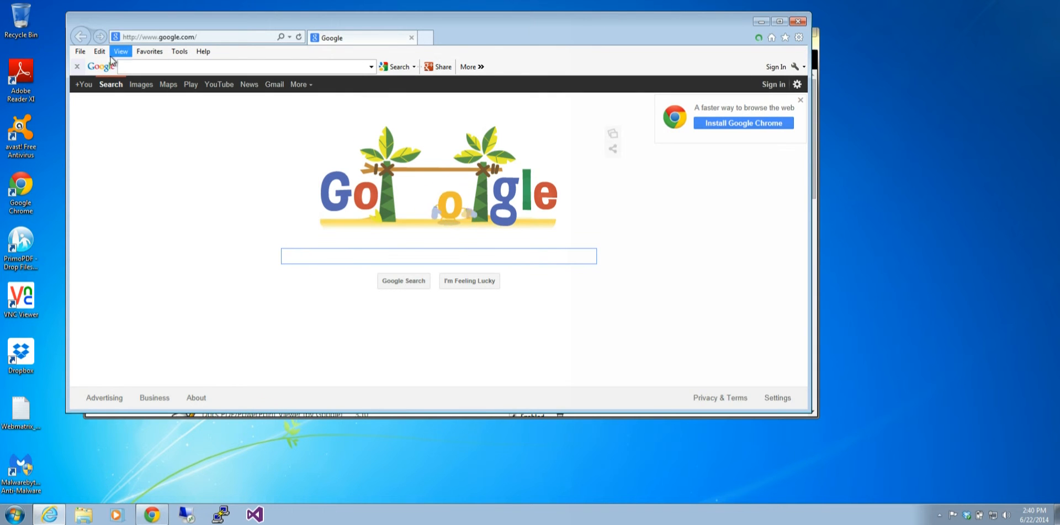
Look at the Google Toolbar's uninstall option and close Internet Explorer.
left_click(806, 71)
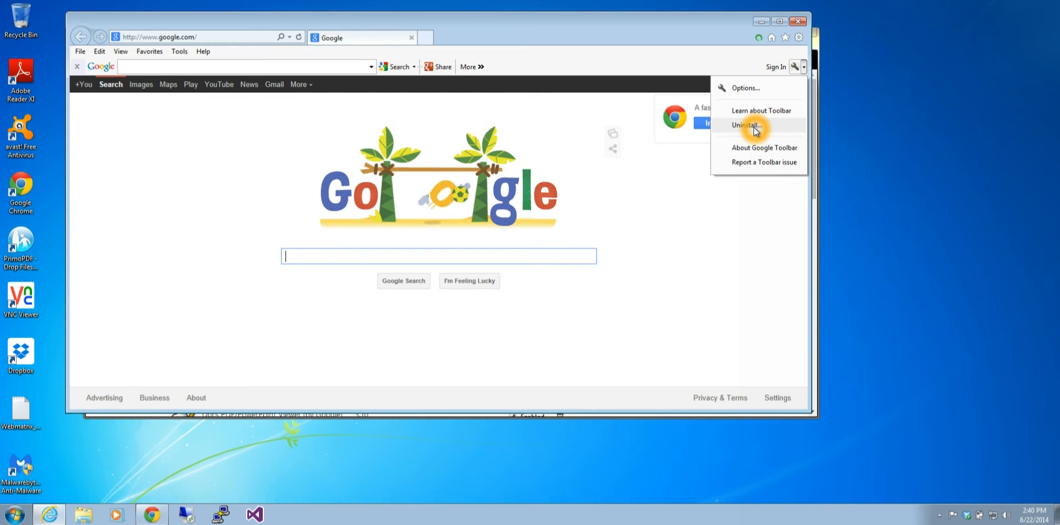
left_click(799, 22)
left_click(243, 59)
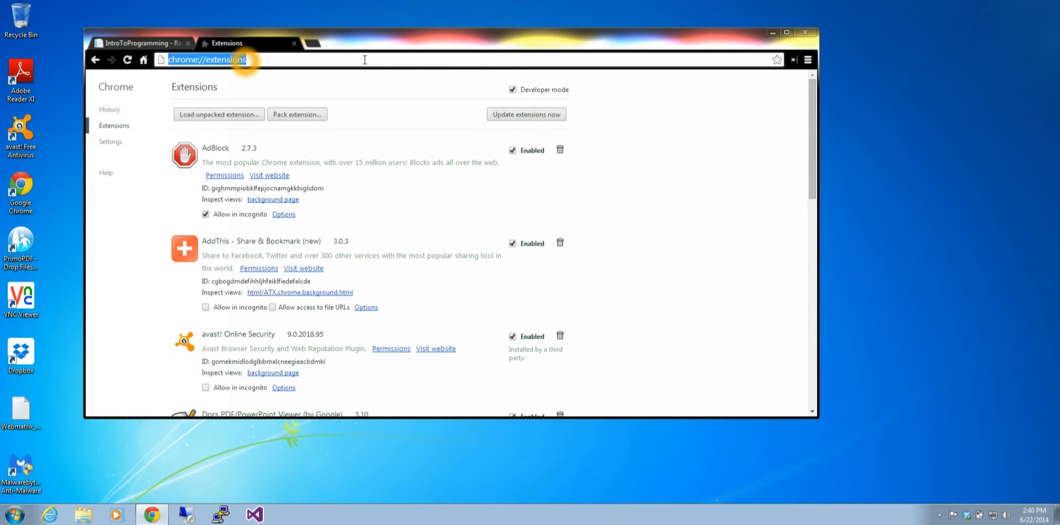
type("malwarebytes")
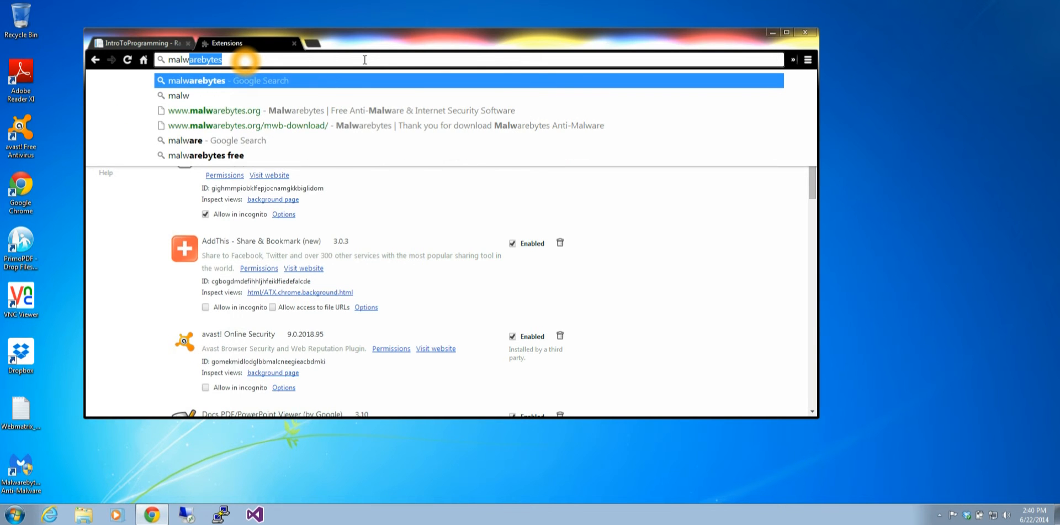
key("Return")
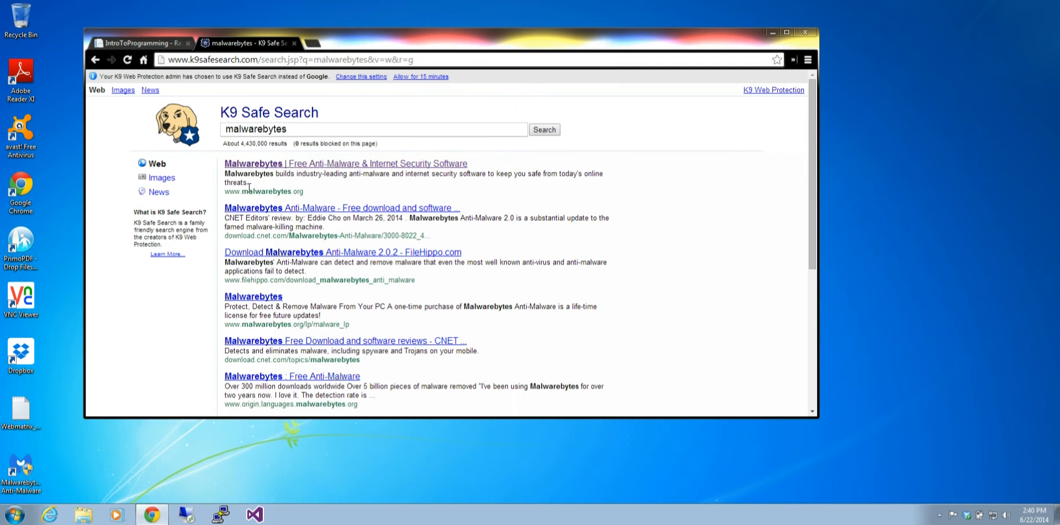
left_click(342, 164)
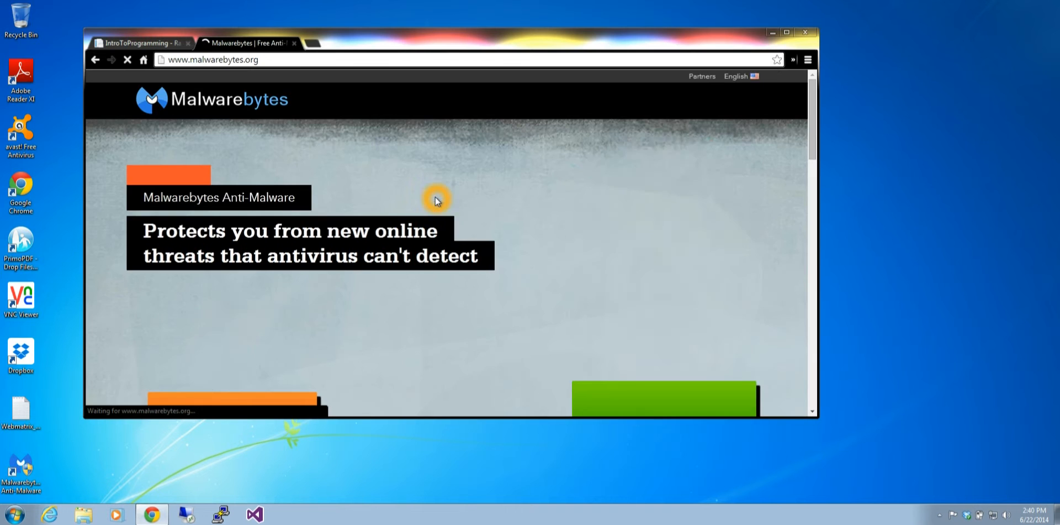
Download the free version of Malwarebytes Anti-Malware and save the installer in Downloads as mbam-setup-2.0.2.1012 (1).
scroll(619, 260, "down", 3)
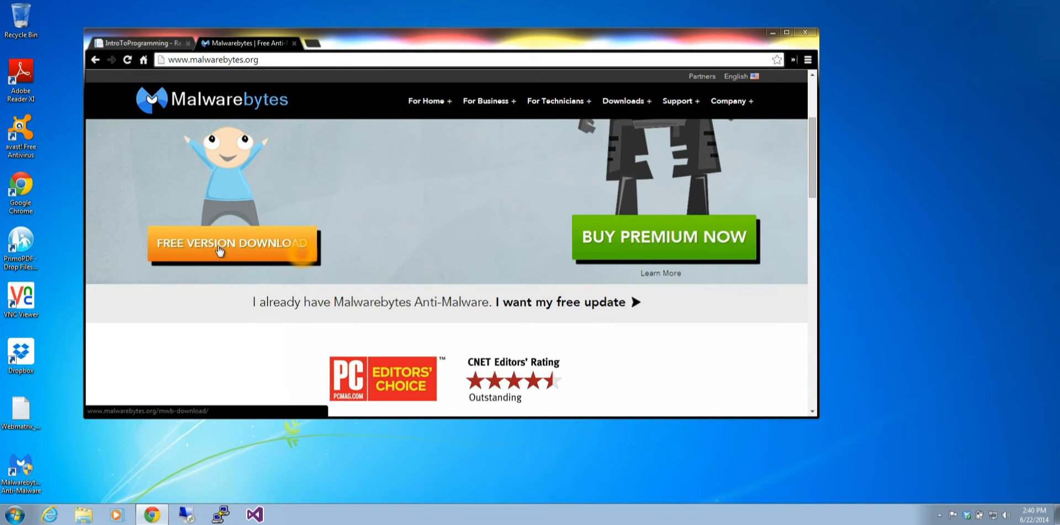
left_click(181, 250)
left_click(245, 250)
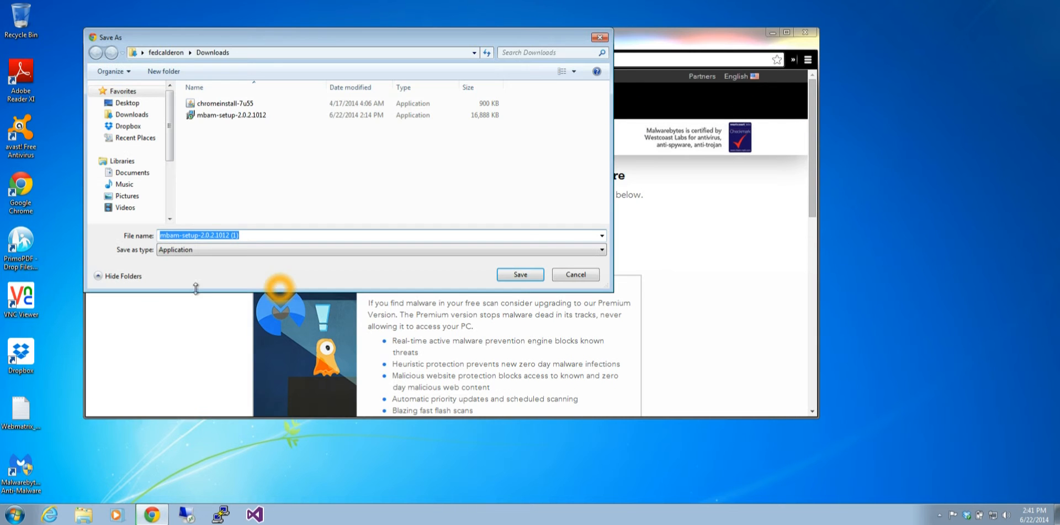
left_click(508, 276)
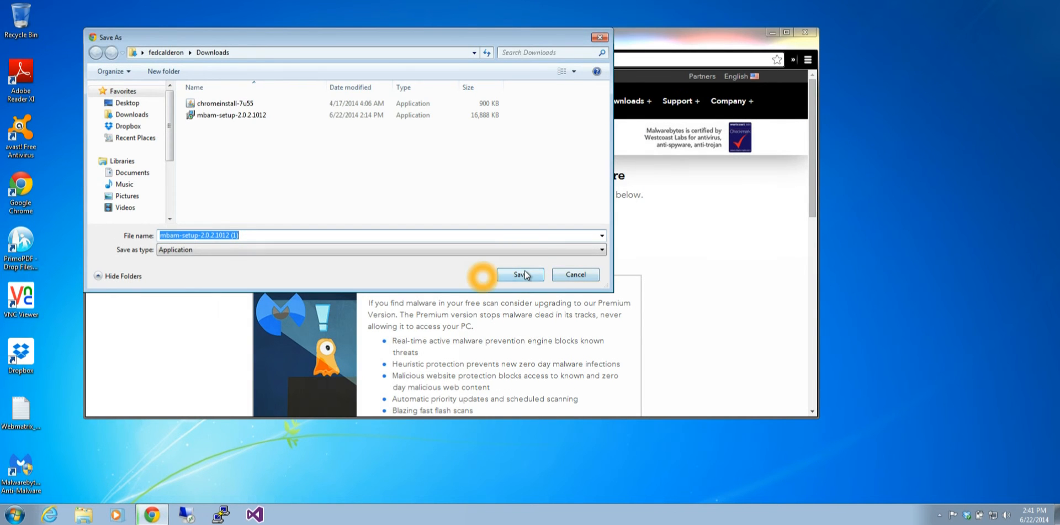
left_click(223, 423)
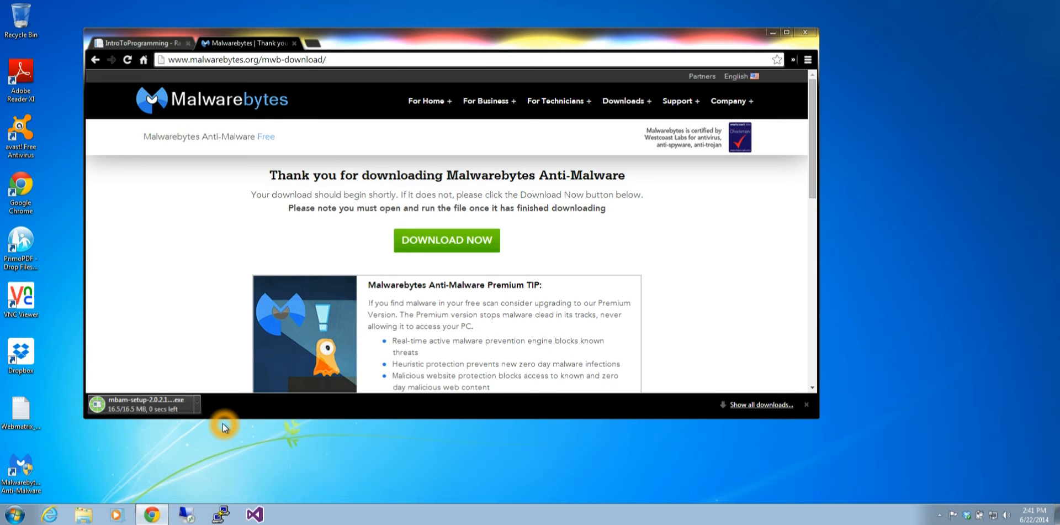
Run the downloaded Malwarebytes installer, allow it to make changes to the computer, and use English as the setup language.
left_click(182, 405)
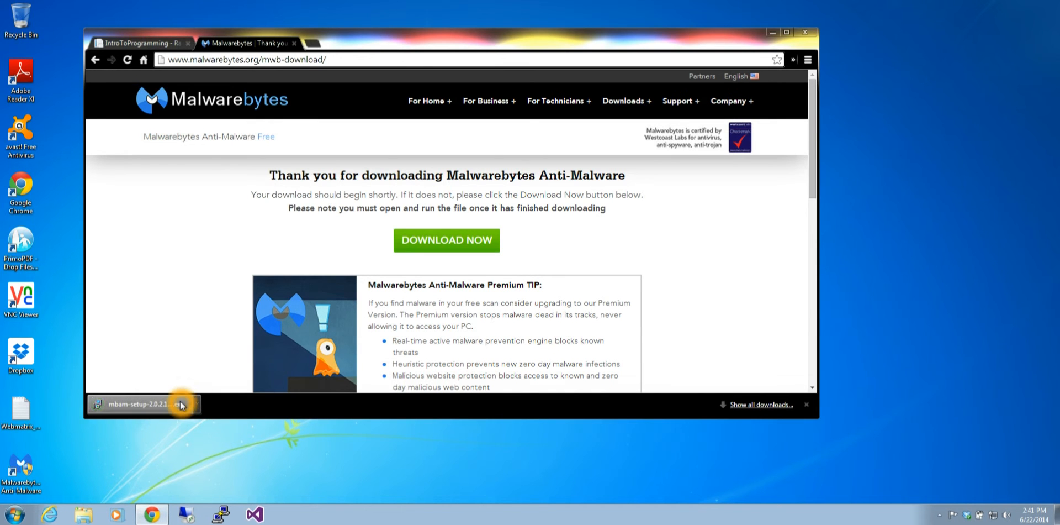
left_click(567, 267)
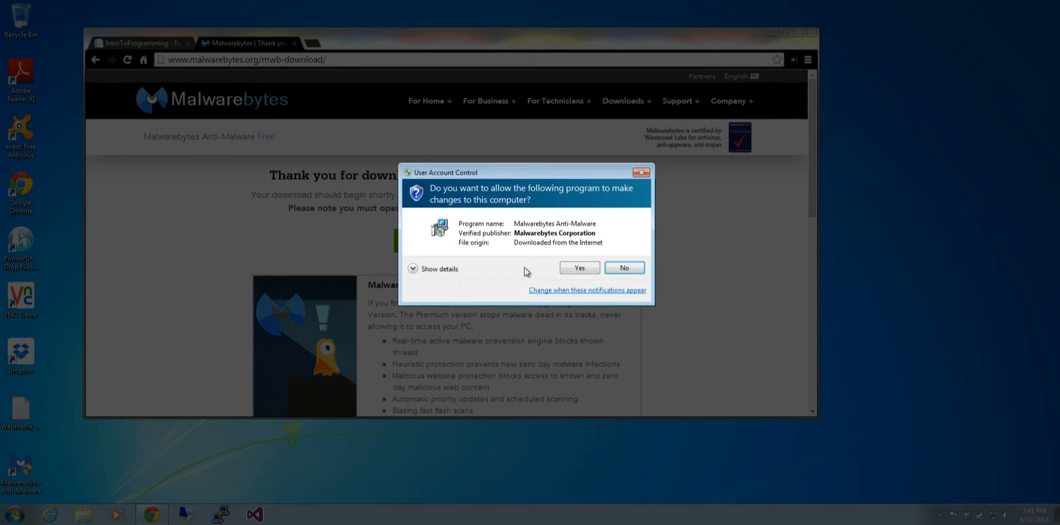
left_click(577, 267)
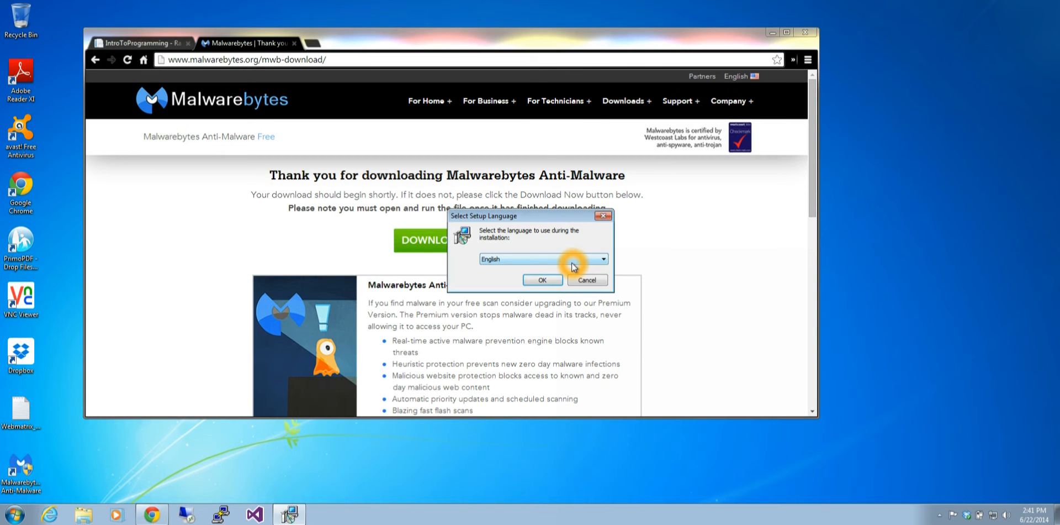
left_click(546, 279)
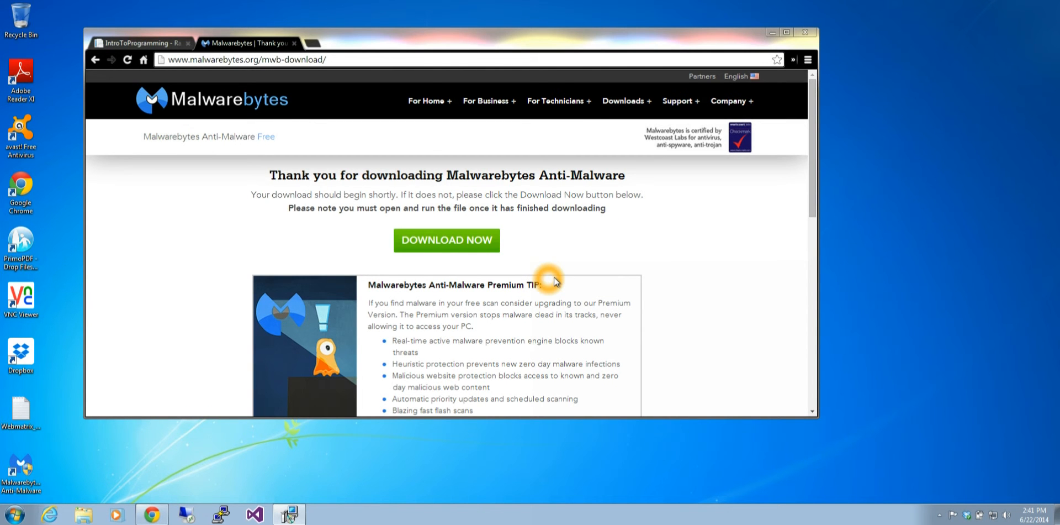
Accept the license agreement and install Malwarebytes Anti-Malware in the default folder with a desktop icon.
left_click(590, 345)
left_click(481, 311)
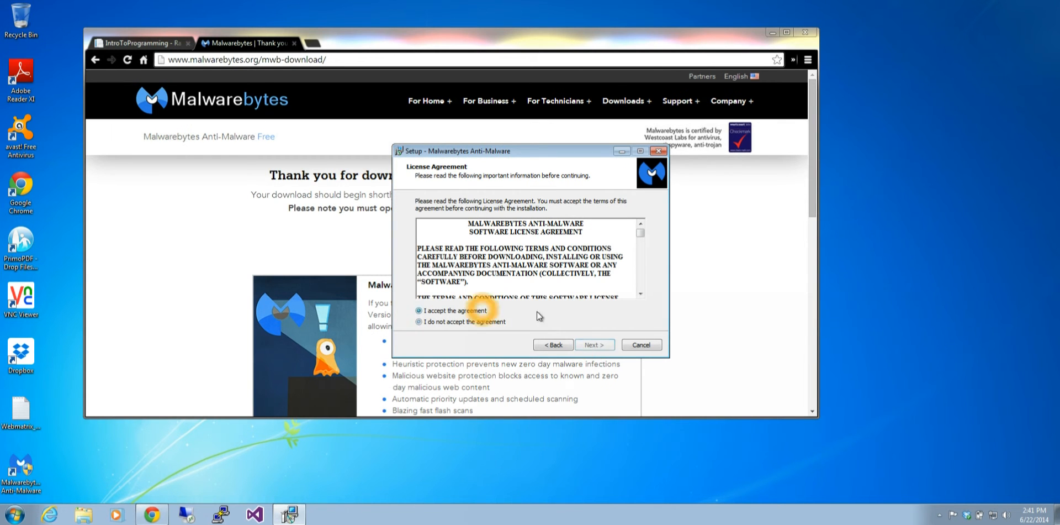
left_click(593, 345)
left_click(593, 345)
left_click(593, 346)
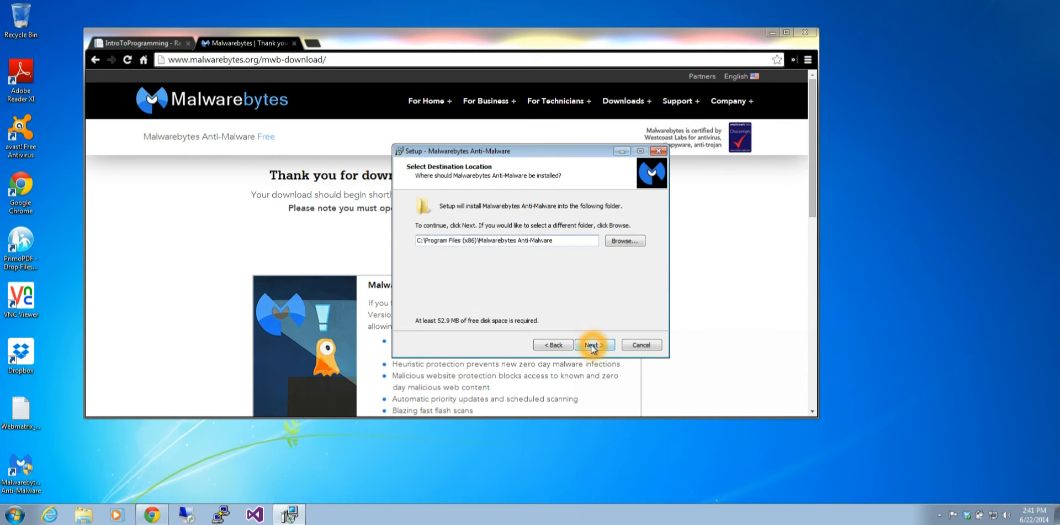
left_click(593, 346)
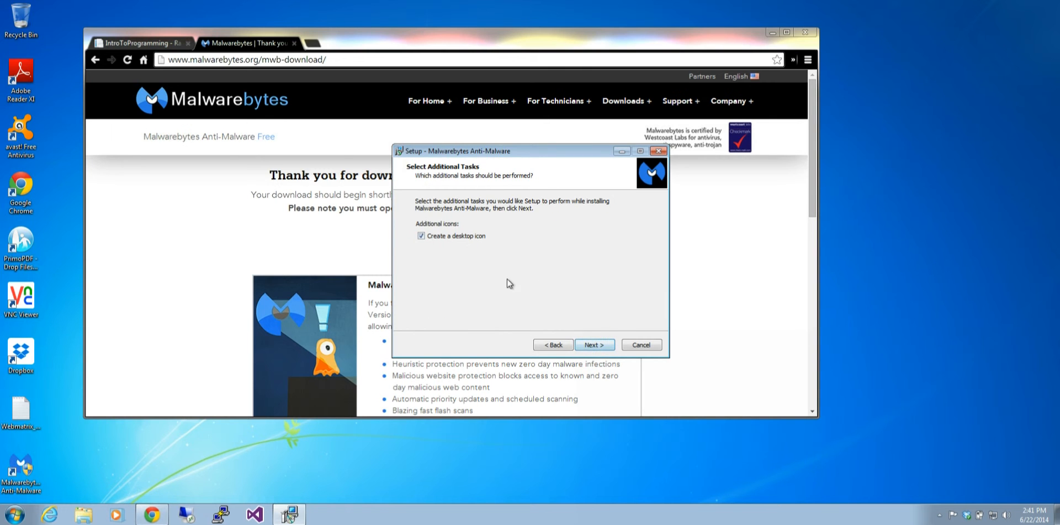
left_click(591, 348)
left_click(590, 348)
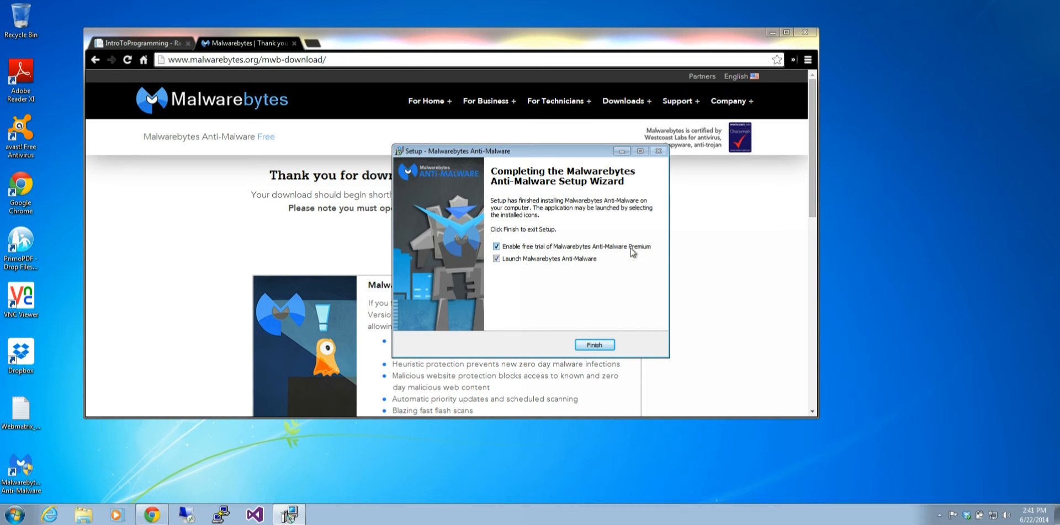
Finish the setup without the free Premium trial and launch Malwarebytes Anti-Malware.
left_click(496, 246)
left_click(594, 344)
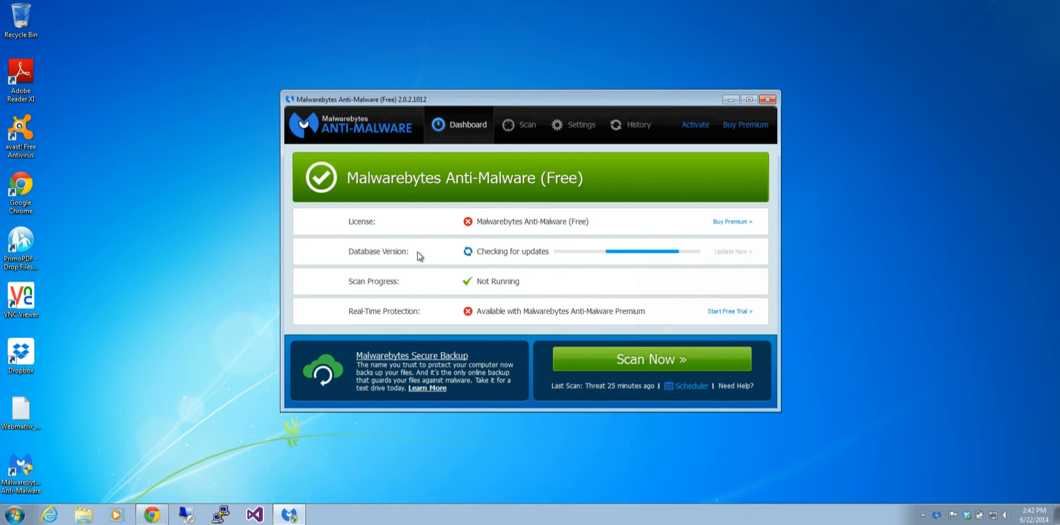
left_click(708, 263)
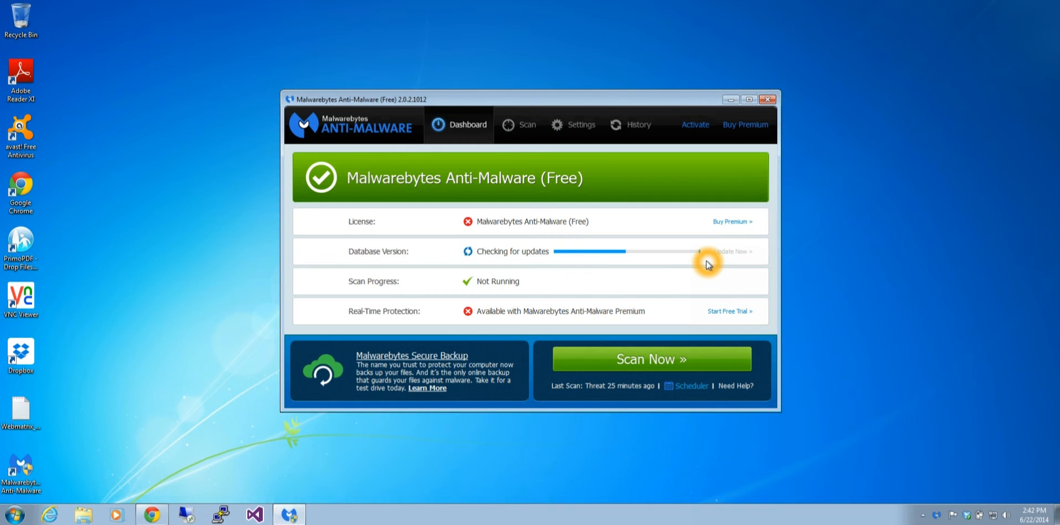
left_click(690, 251)
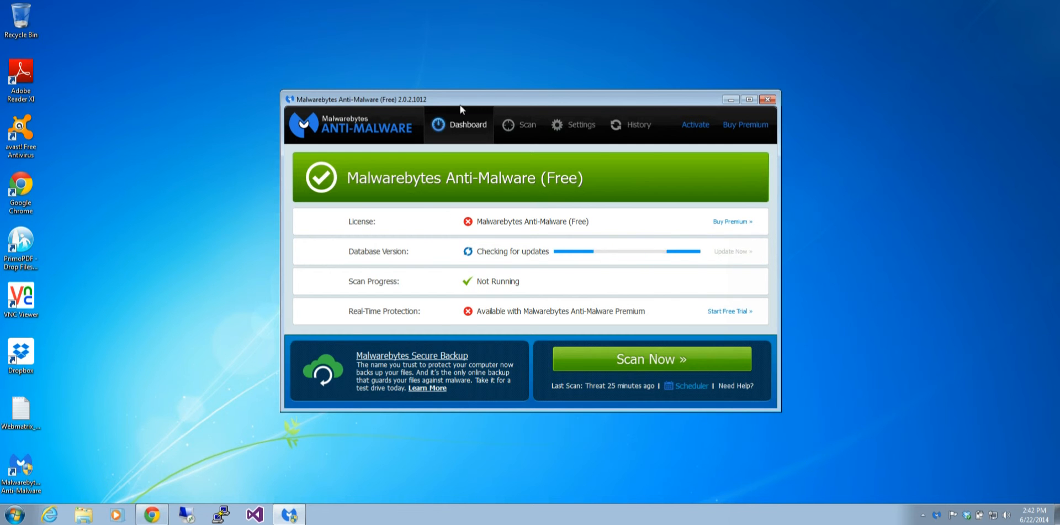
Open avast! Free Antivirus from the hidden notification icons and arrange its window beside the Malwarebytes window.
left_click_drag(472, 95, 188, 20)
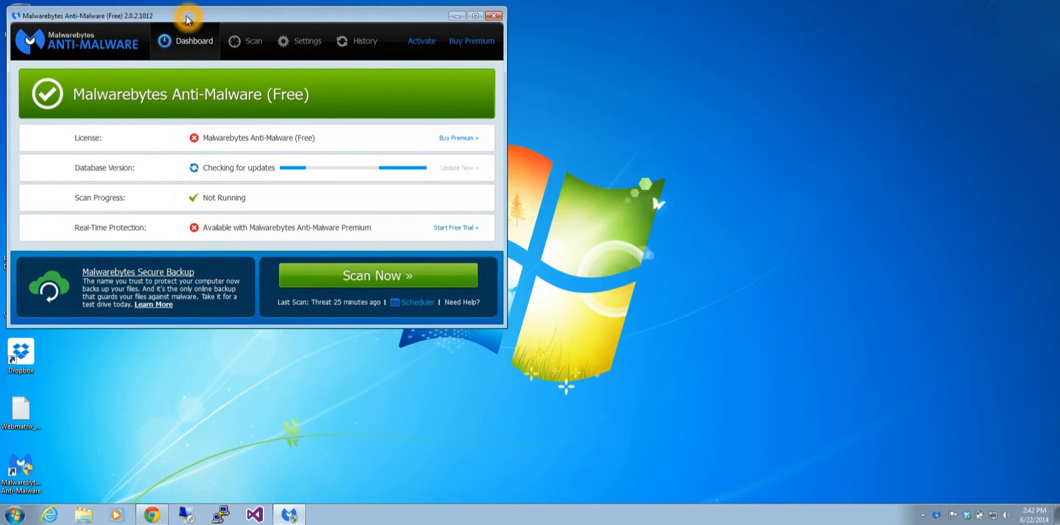
left_click(238, 85)
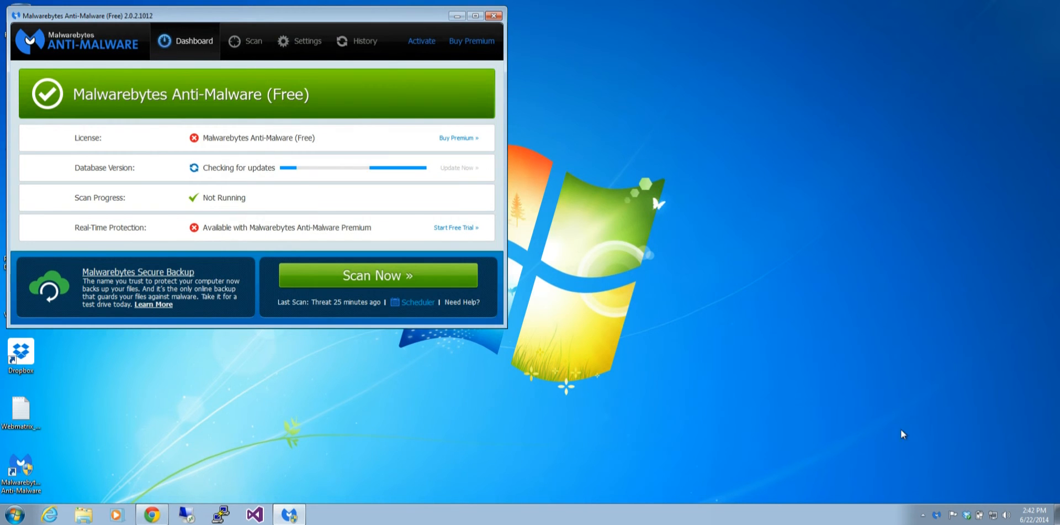
left_click(922, 515)
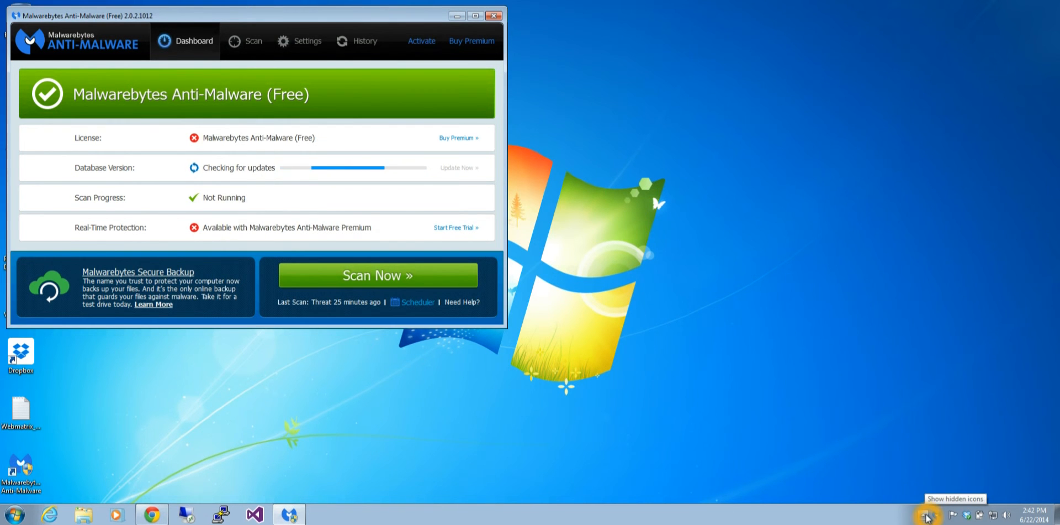
left_click(957, 433)
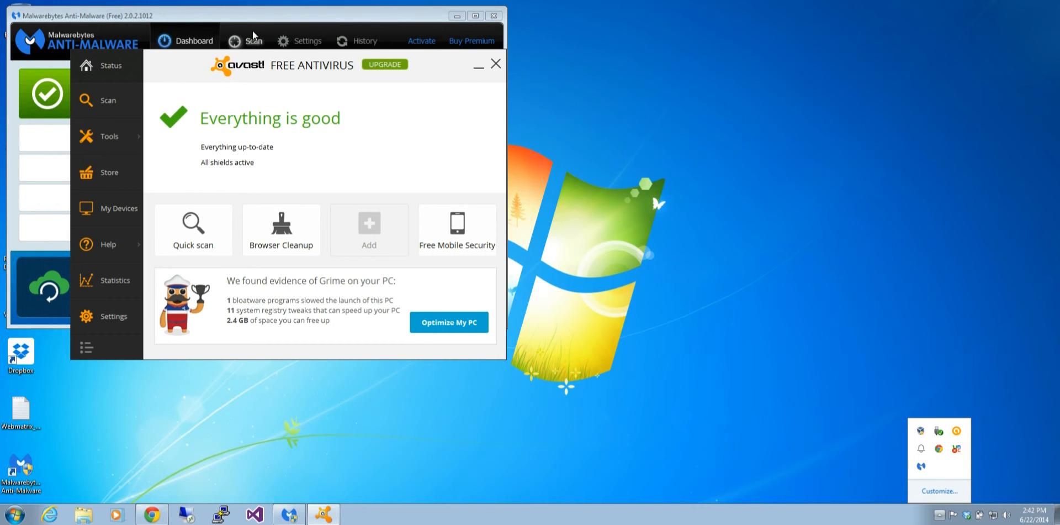
left_click(163, 70)
left_click_drag(162, 70, 622, 51)
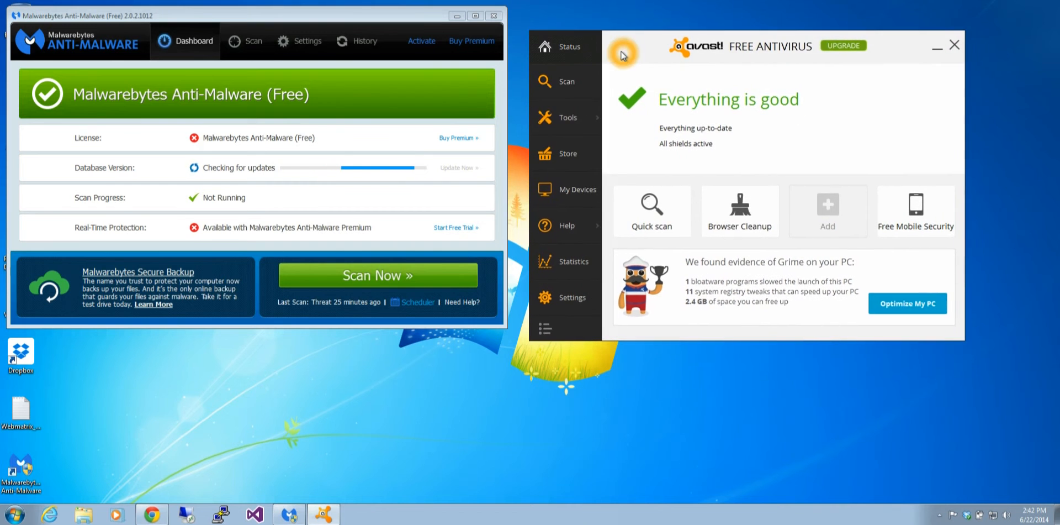
Choose Boot-time scan as the scan type in avast! Free Antivirus.
left_click(557, 87)
left_click(859, 88)
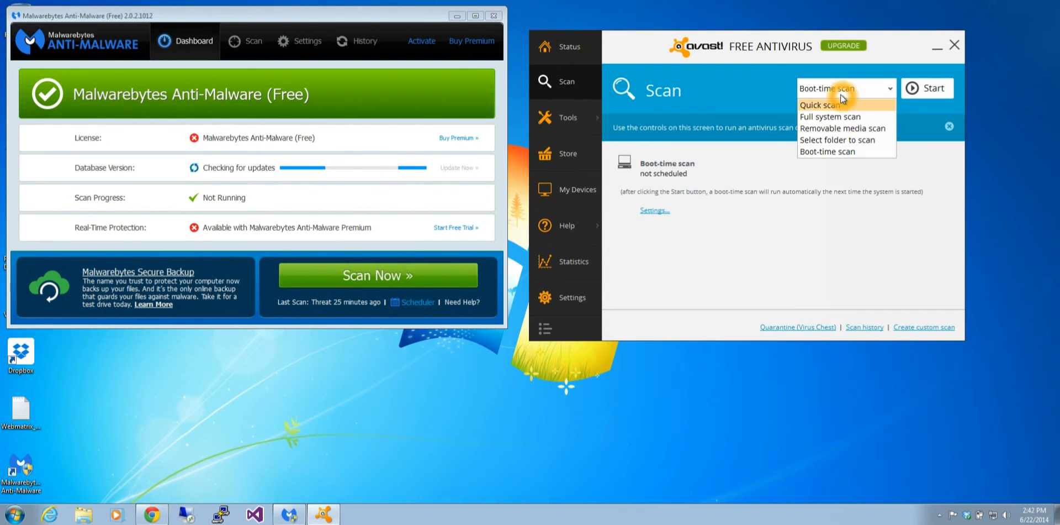
left_click(813, 152)
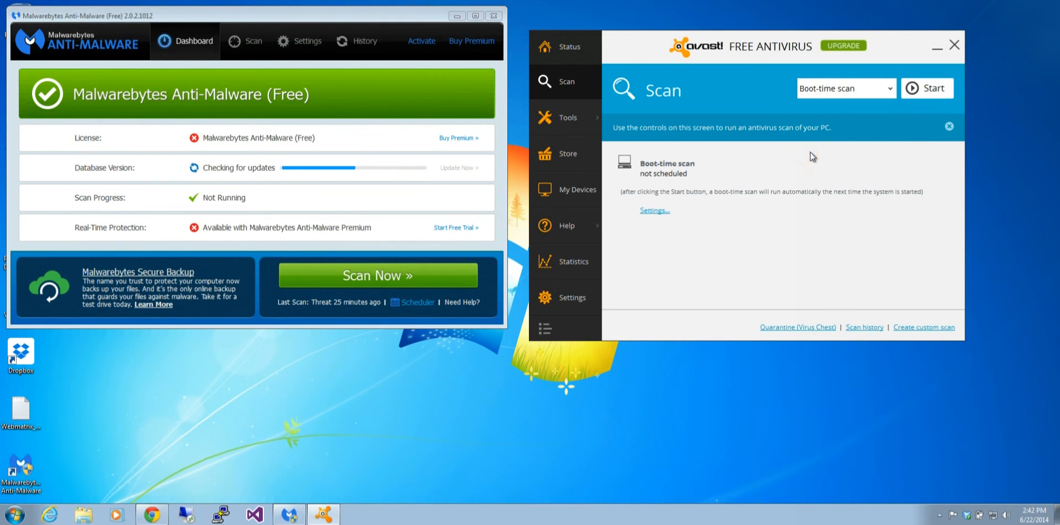
Confirm the boot-time scan parameters with High heuristics sensitivity and Fix automatically as the action for found threats.
left_click(641, 214)
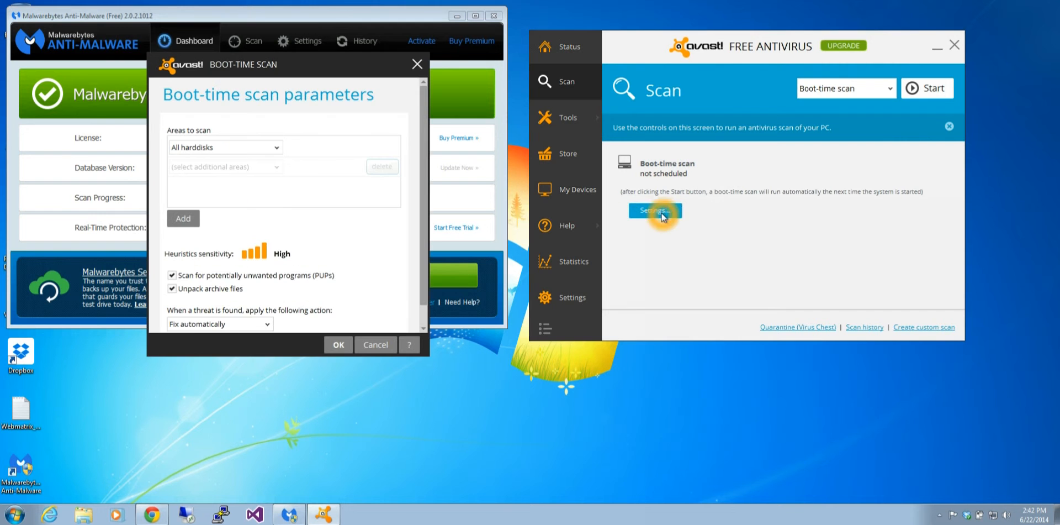
left_click(262, 255)
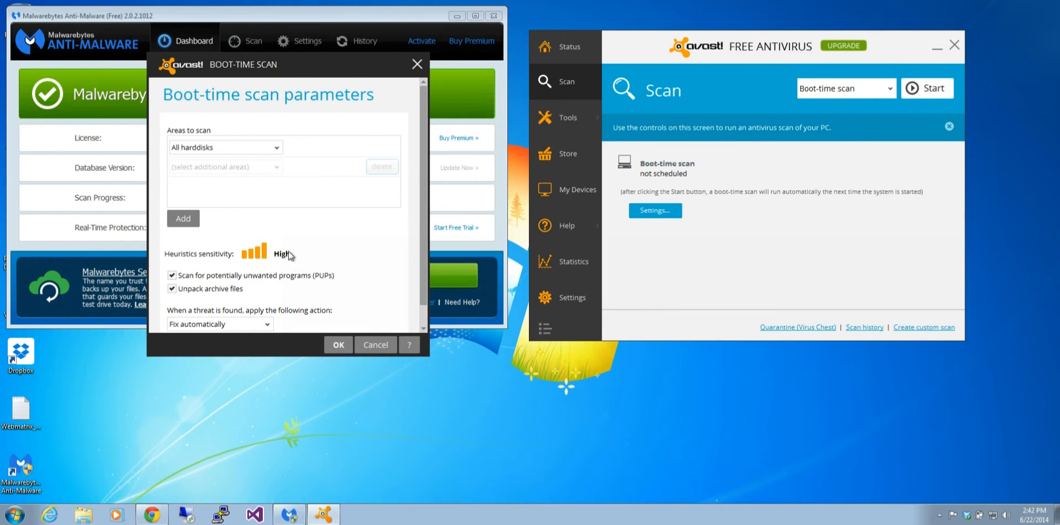
left_click(254, 316)
left_click(303, 315)
left_click(259, 326)
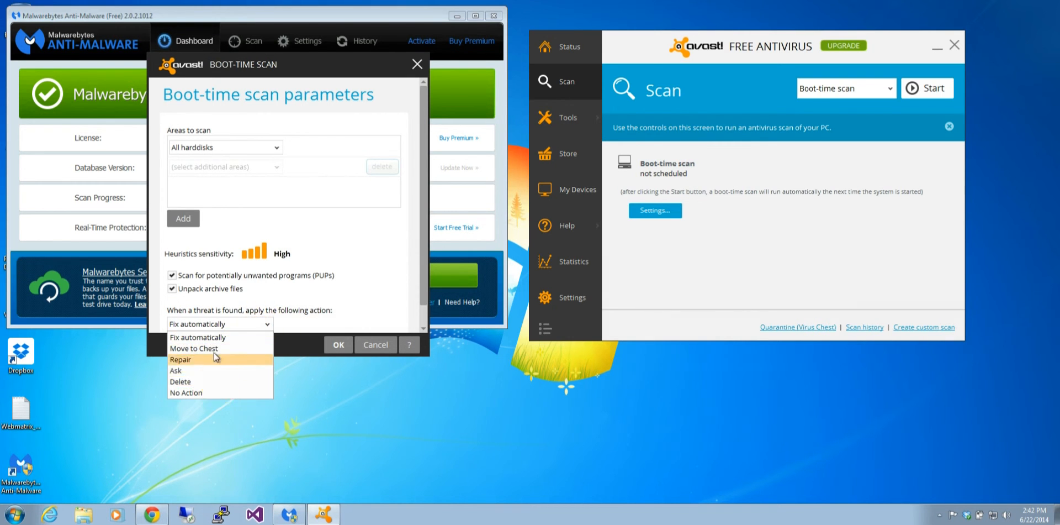
left_click(207, 336)
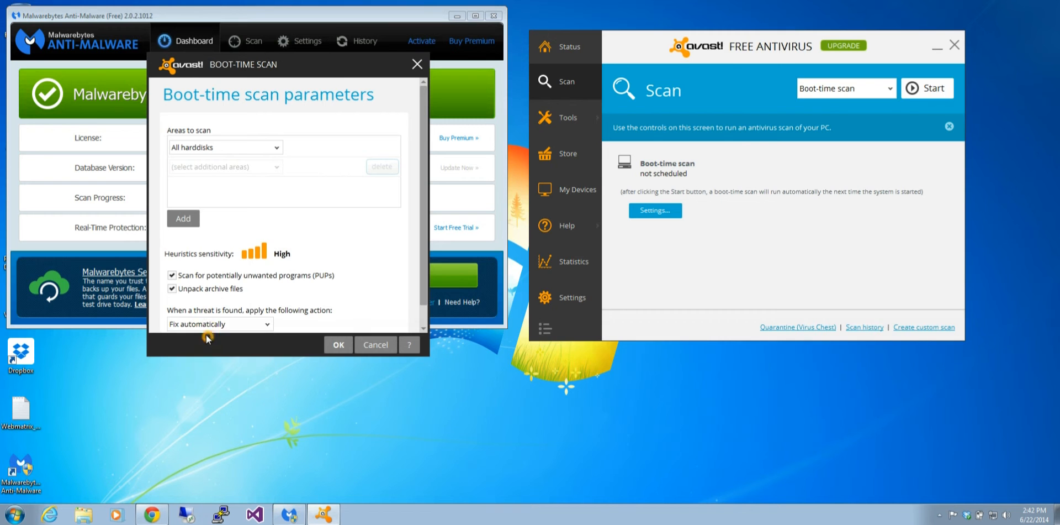
left_click(335, 343)
left_click(421, 325)
left_click(871, 231)
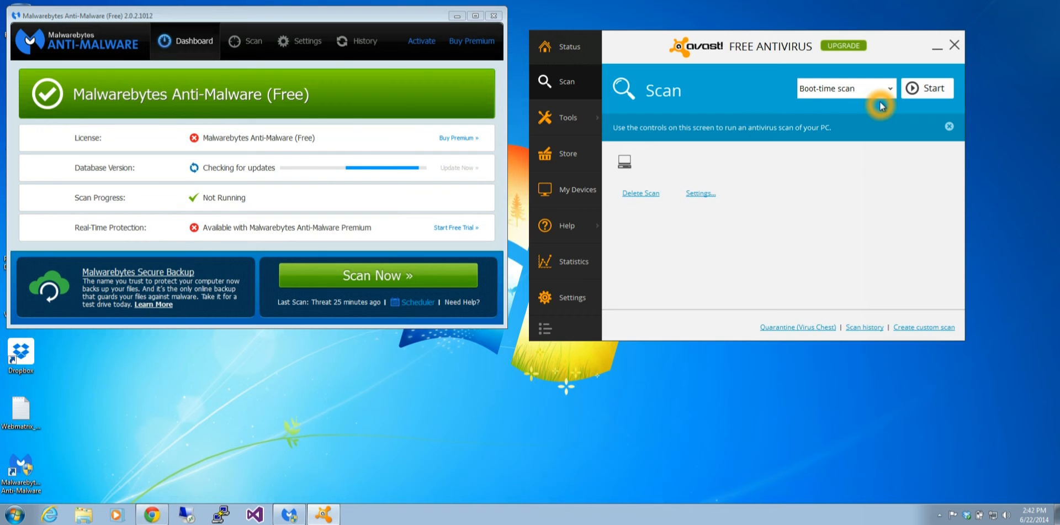
Schedule the avast! boot-time scan for the next system restart, declining to restart the computer now.
left_click(937, 88)
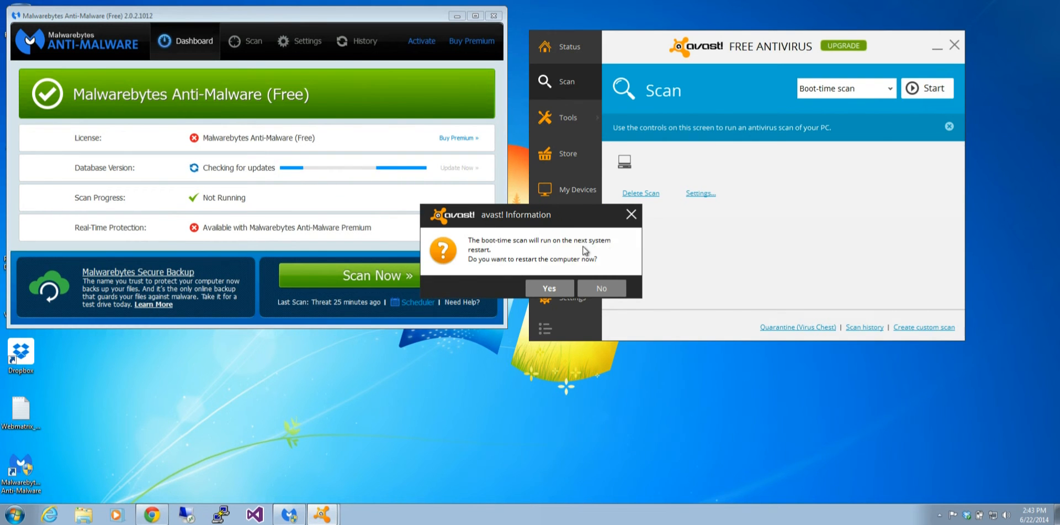
left_click_drag(493, 220, 744, 221)
left_click(790, 248)
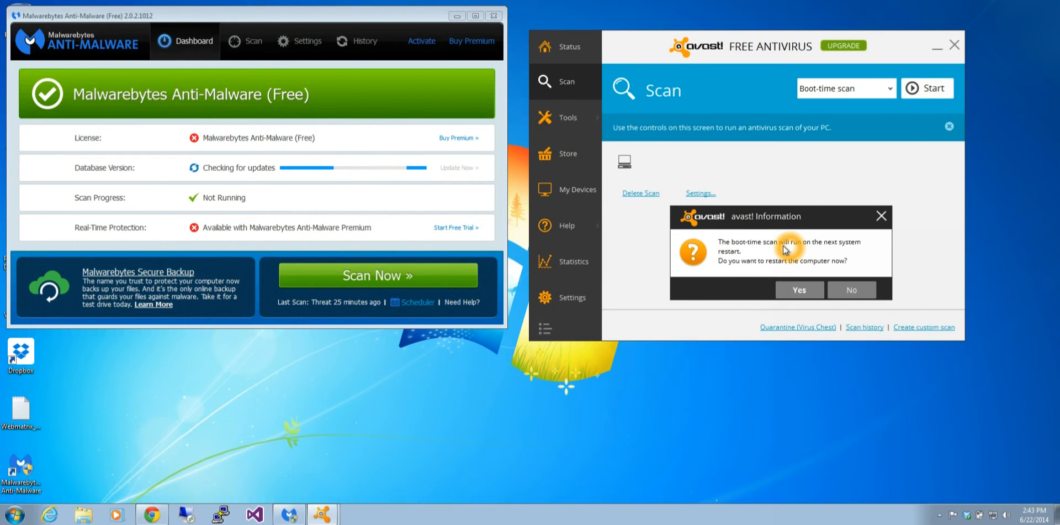
left_click(768, 246)
left_click(783, 248)
left_click(793, 247)
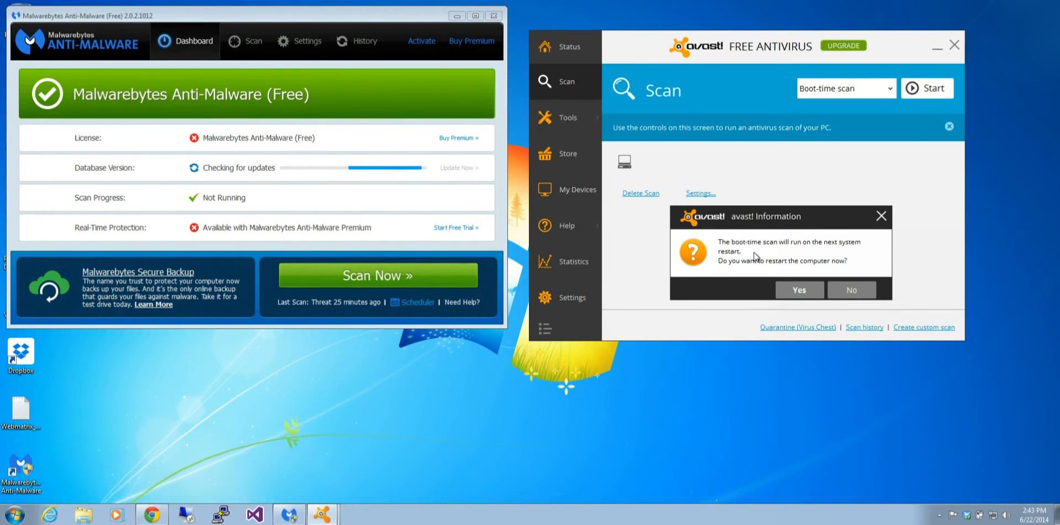
left_click(827, 263)
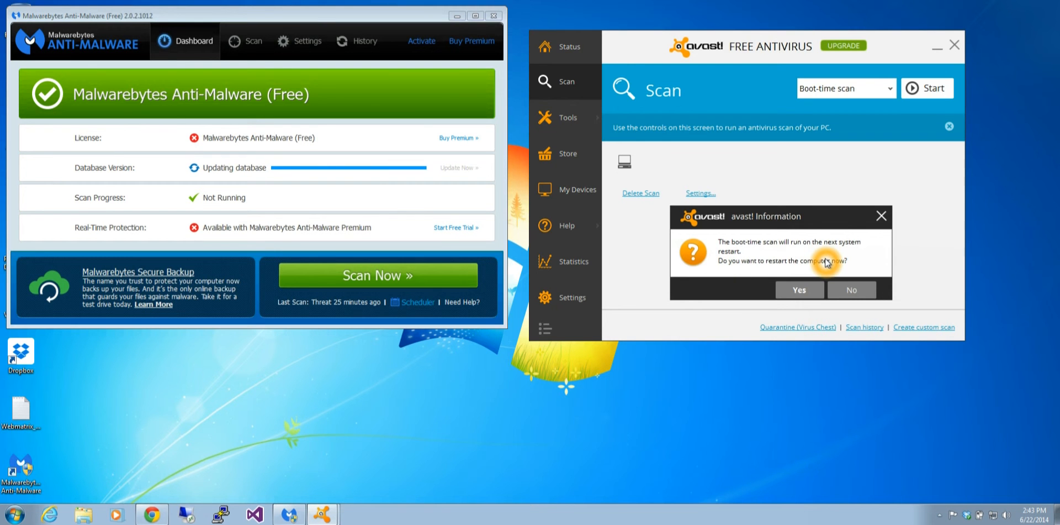
left_click(866, 291)
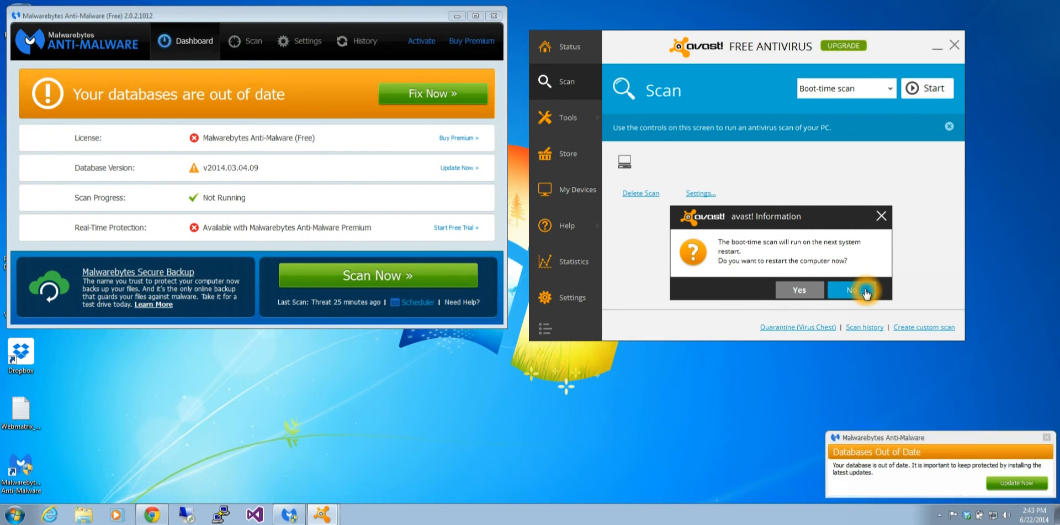
Check the database version in Malwarebytes Anti-Malware and start a scan.
left_click(808, 164)
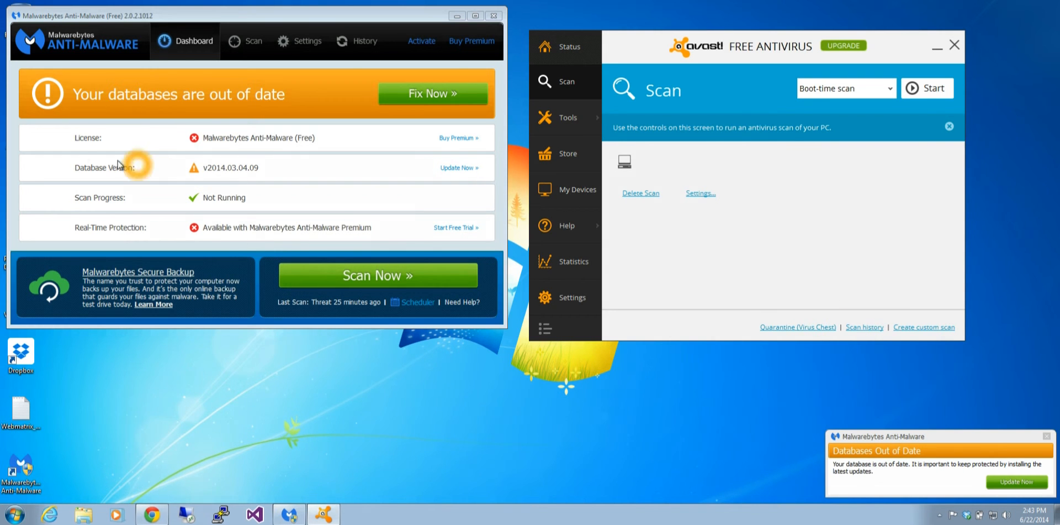
left_click(202, 163)
left_click(437, 161)
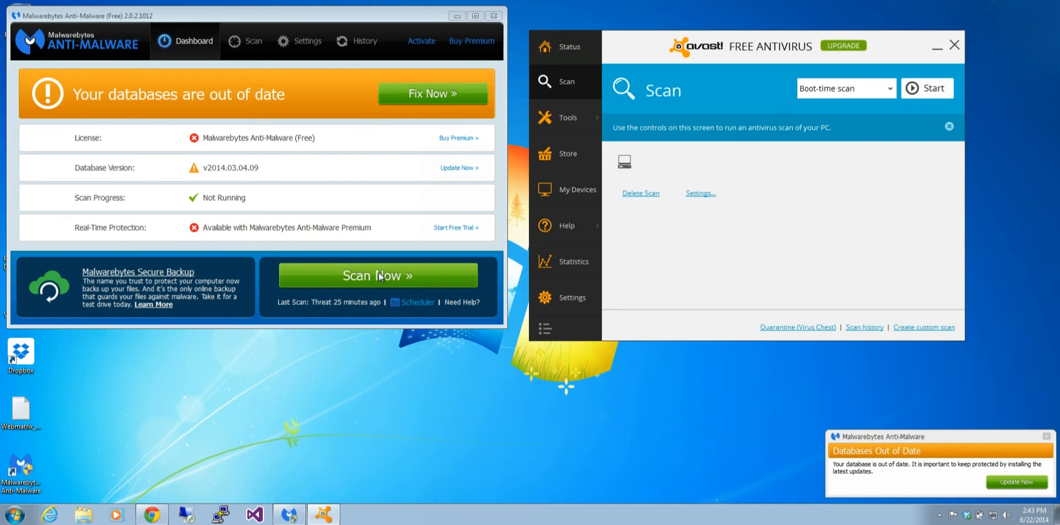
left_click(368, 285)
left_click(376, 186)
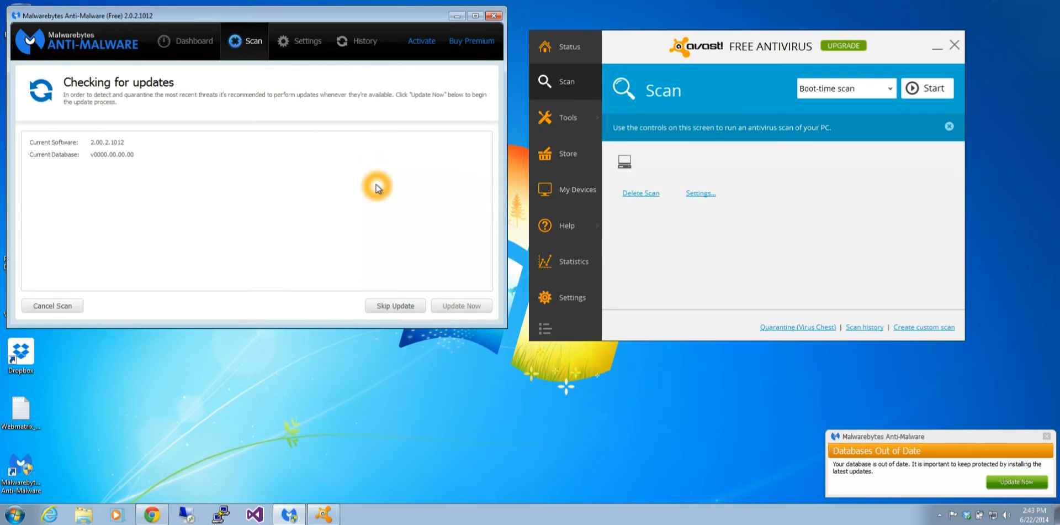
Download the available Malwarebytes Anti-Malware database updates and start a threat scan.
left_click(188, 155)
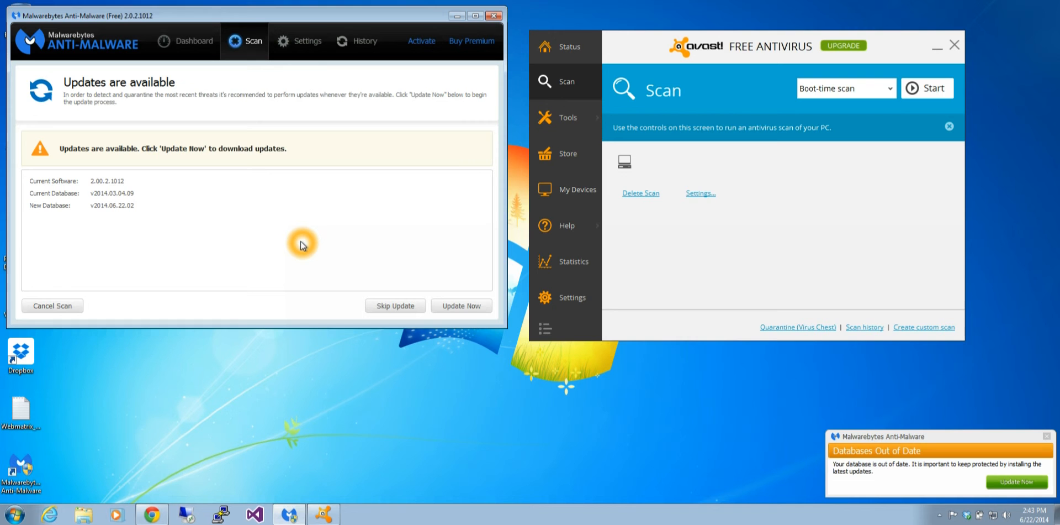
left_click(472, 312)
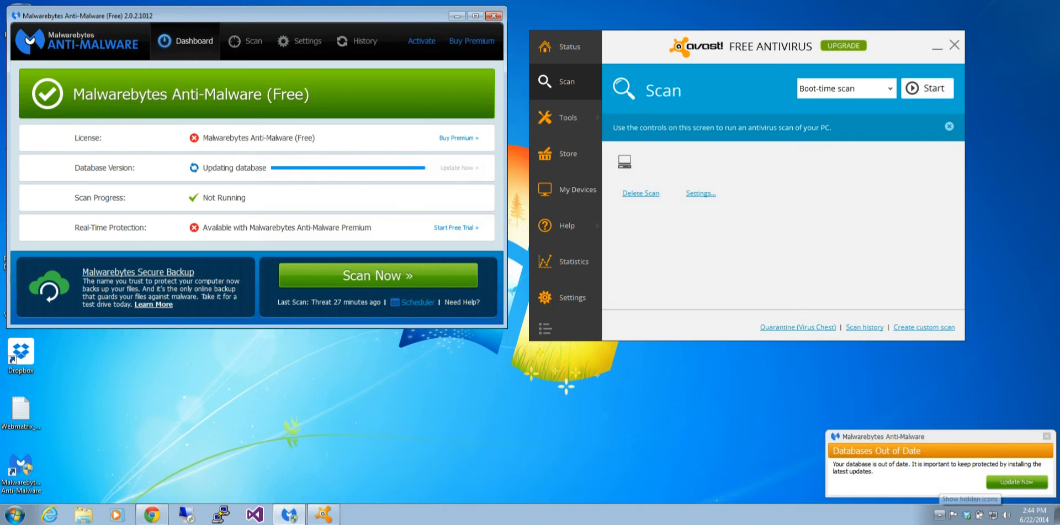
left_click(939, 514)
right_click(923, 490)
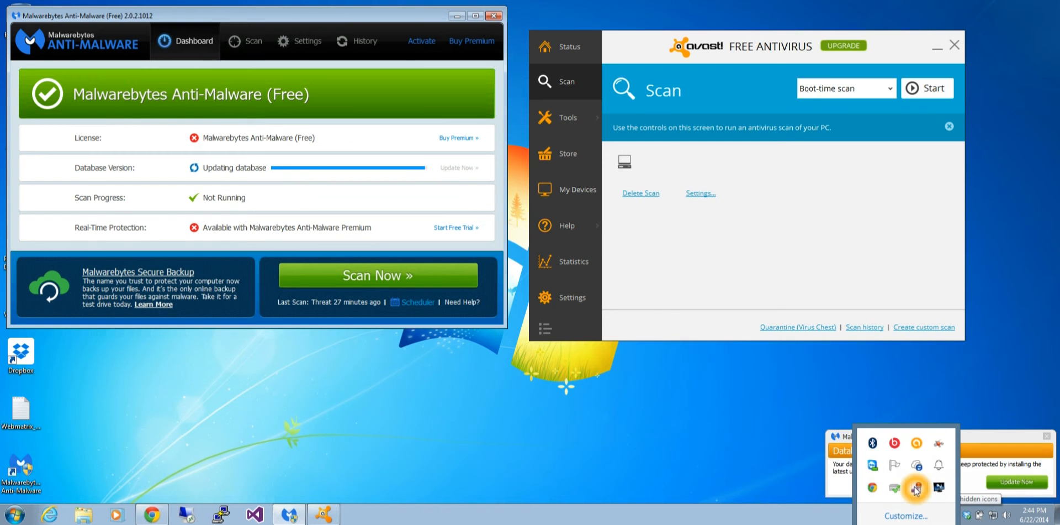
left_click(852, 423)
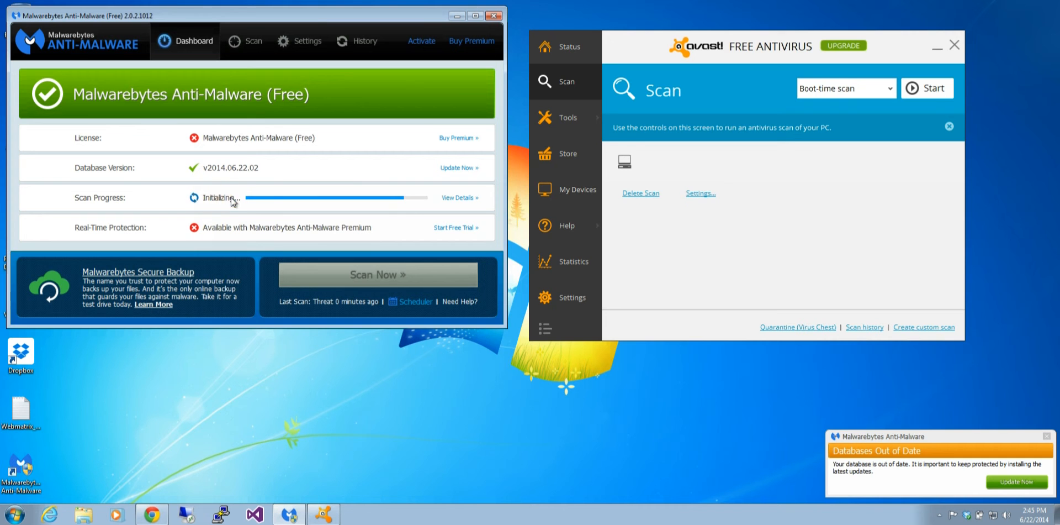
left_click(334, 277)
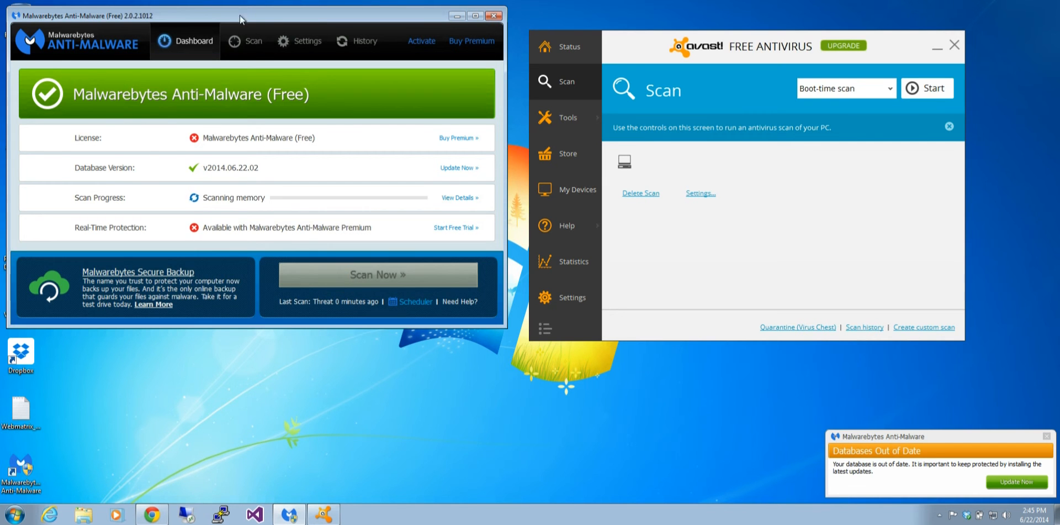
Examine the progress details of the running threat scan, including objects scanned, detected objects and time elapsed.
left_click(254, 42)
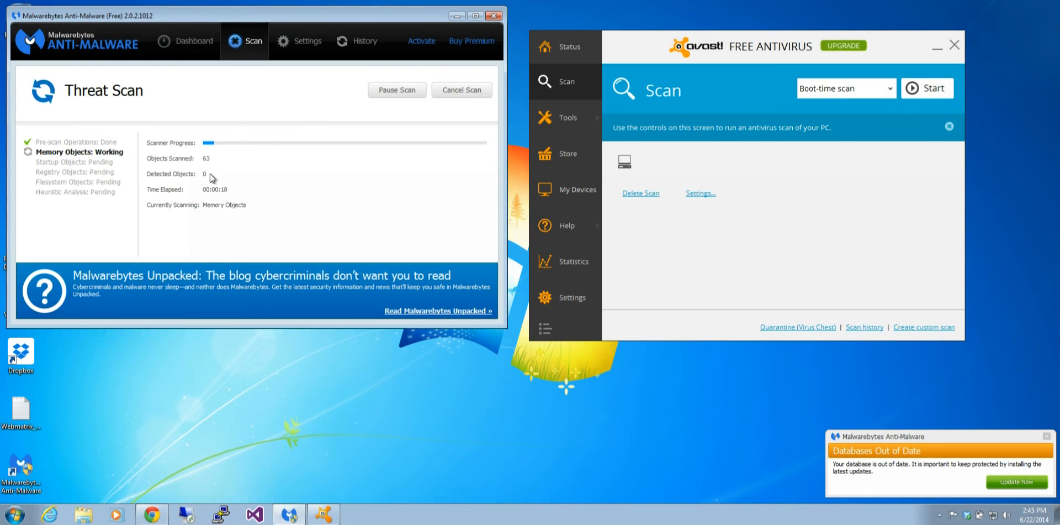
left_click(172, 175)
left_click(162, 182)
left_click(164, 178)
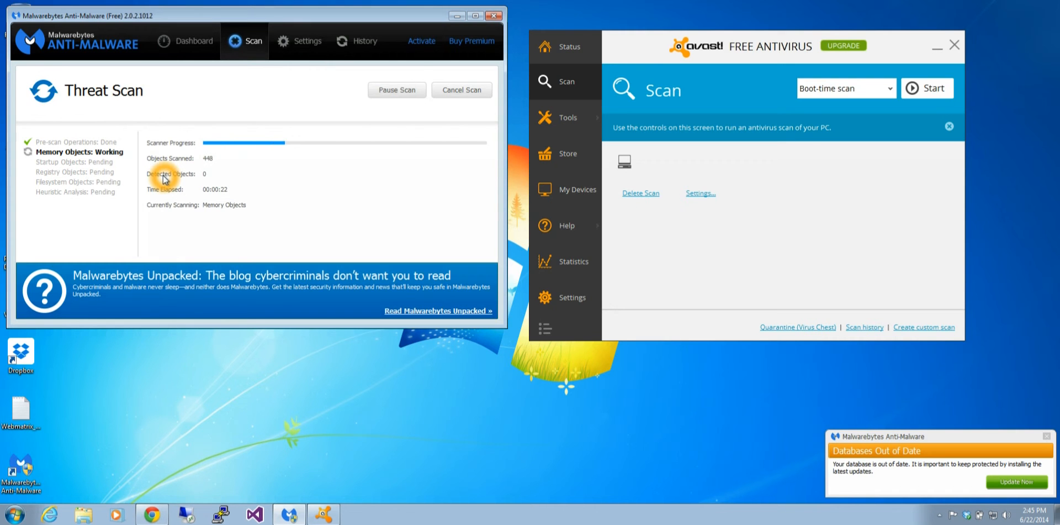
left_click(253, 184)
left_click(173, 186)
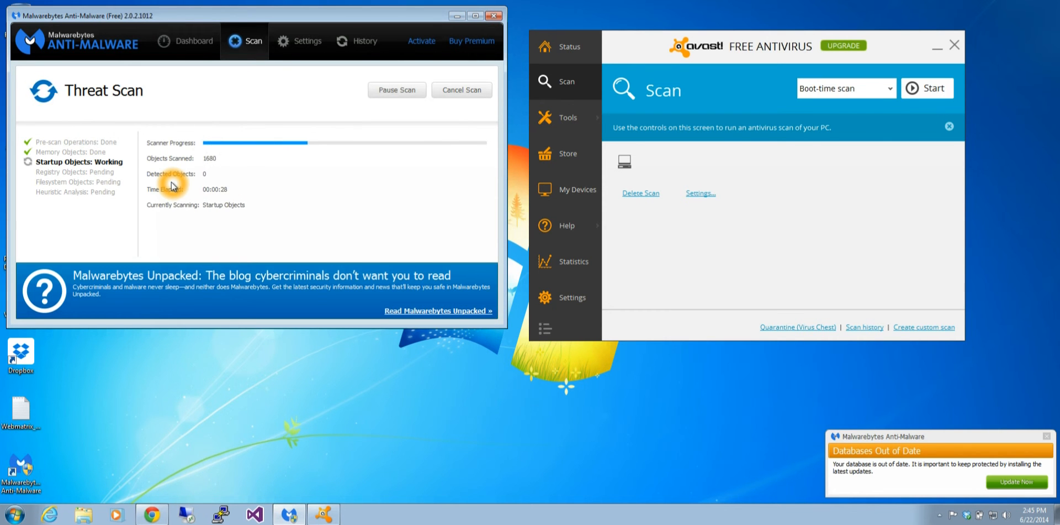
left_click(203, 189)
left_click(236, 155)
left_click(244, 169)
left_click(273, 169)
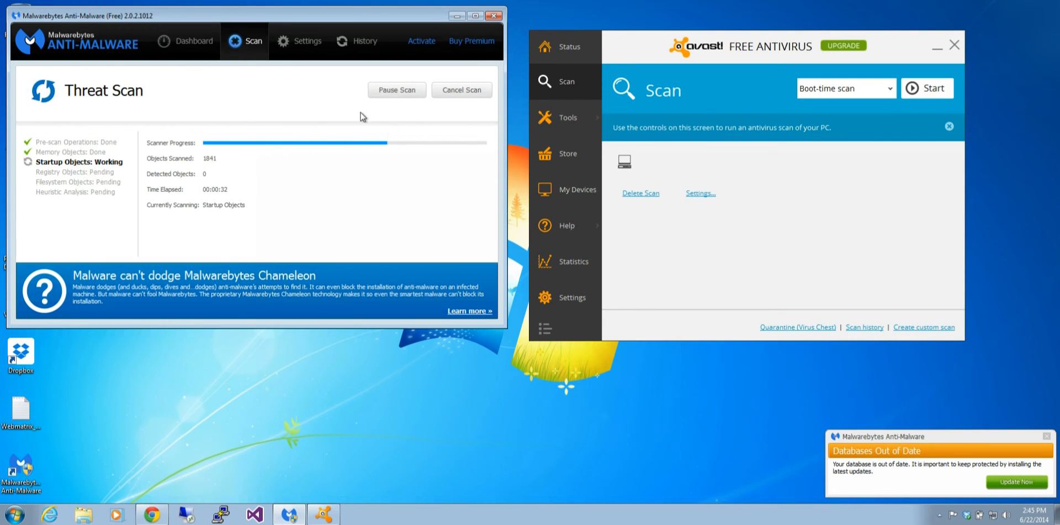
Cancel the running Malwarebytes threat scan.
left_click(382, 107)
left_click(442, 94)
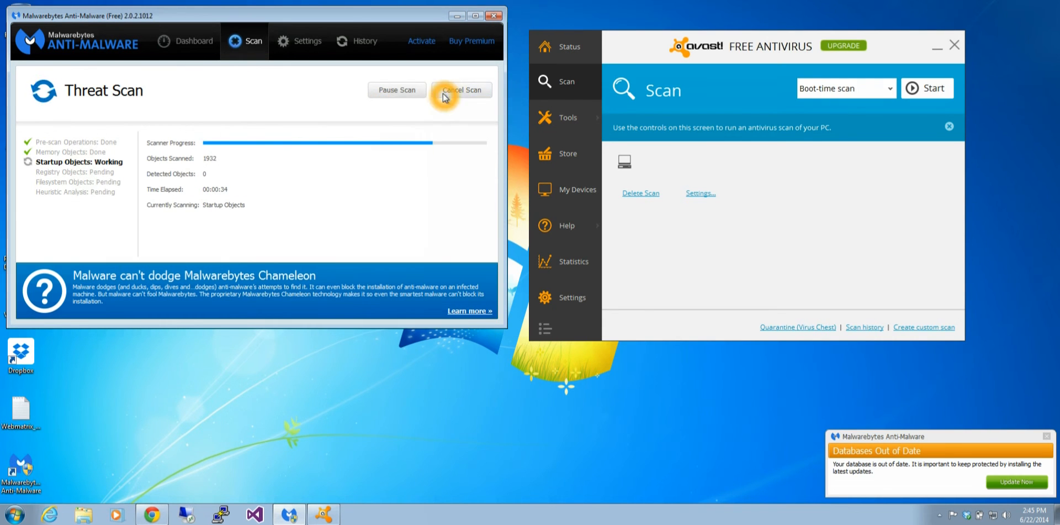
left_click(270, 187)
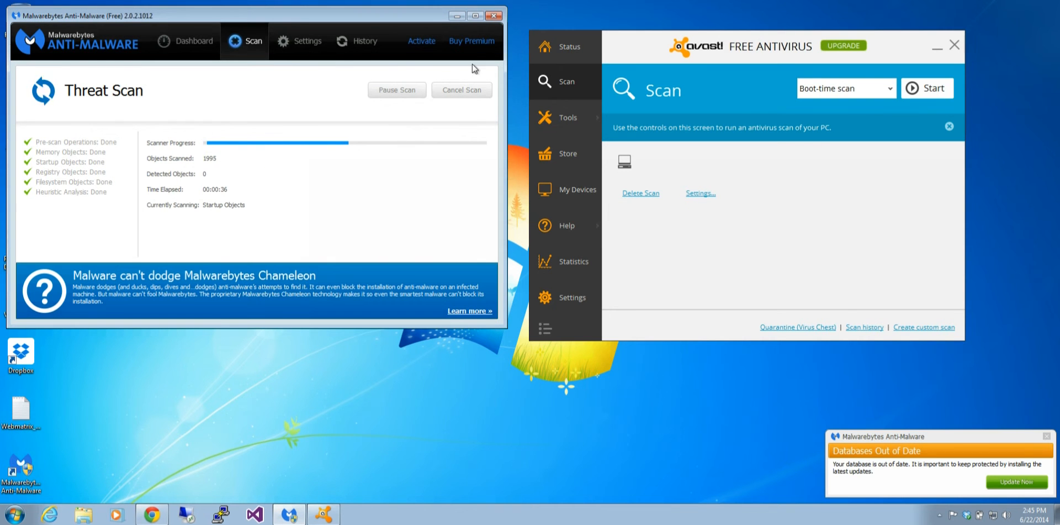
left_click(327, 237)
left_click(973, 137)
left_click(814, 293)
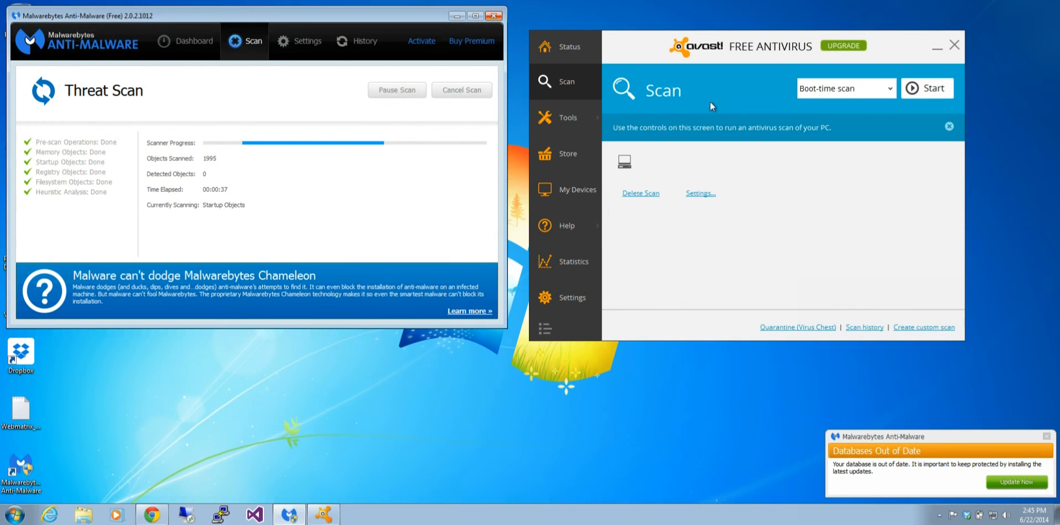
Force the unresponsive Malwarebytes Anti-Malware program to close.
left_click(493, 17)
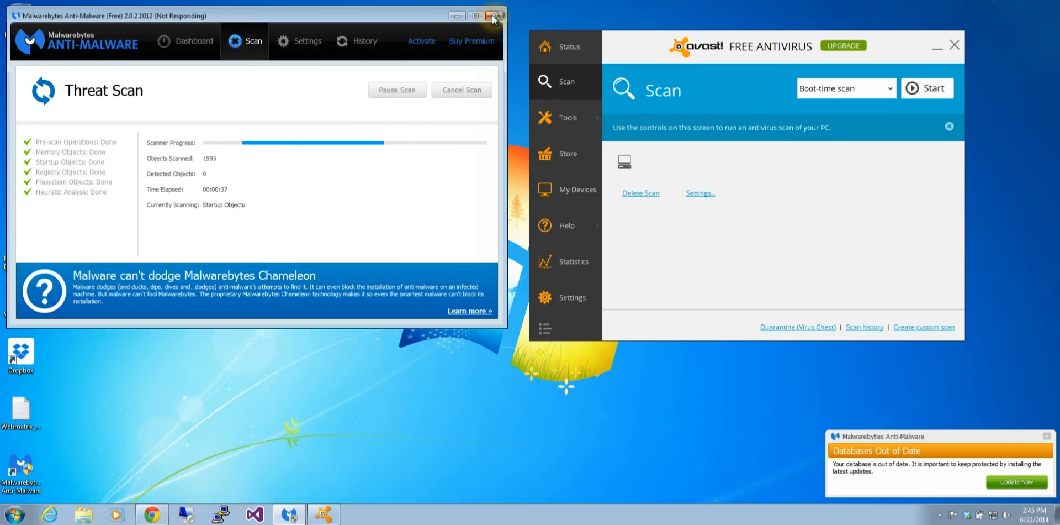
left_click(430, 262)
left_click(265, 181)
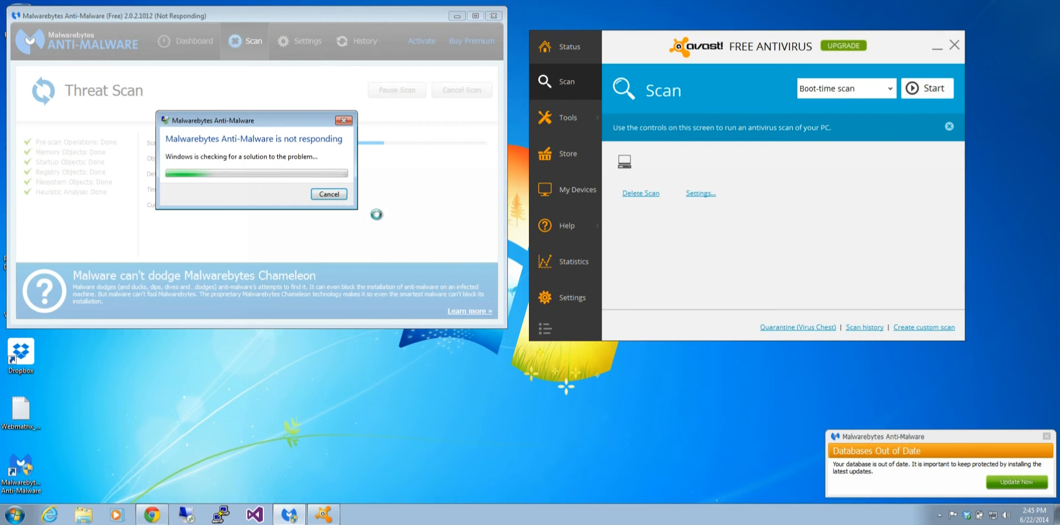
left_click(322, 189)
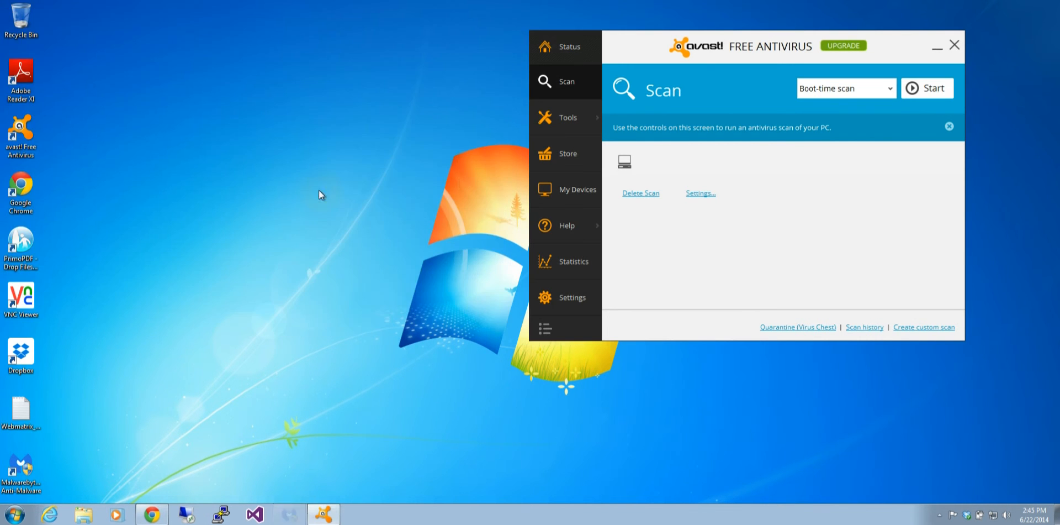
Restart Windows to launch the scheduled avast! boot-time scan.
left_click(884, 93)
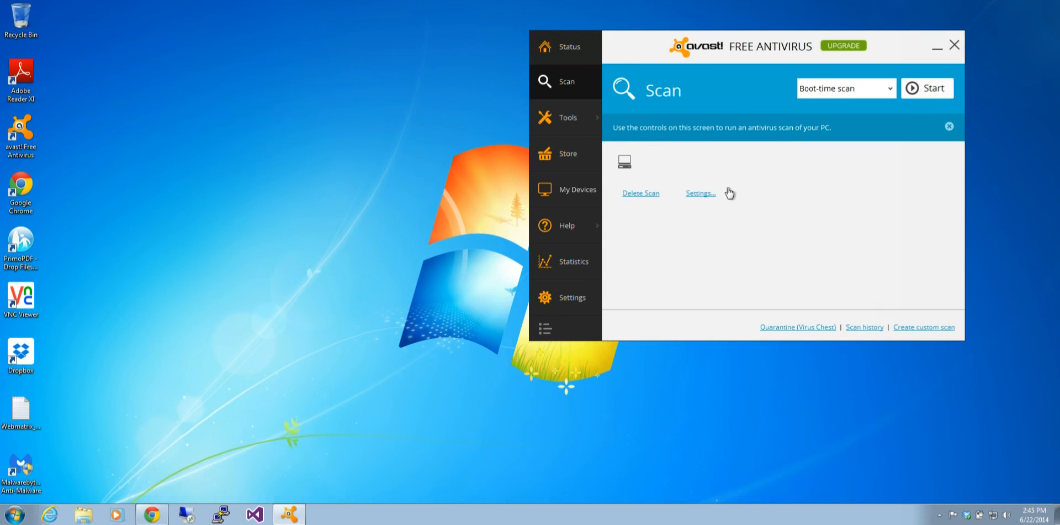
left_click(15, 515)
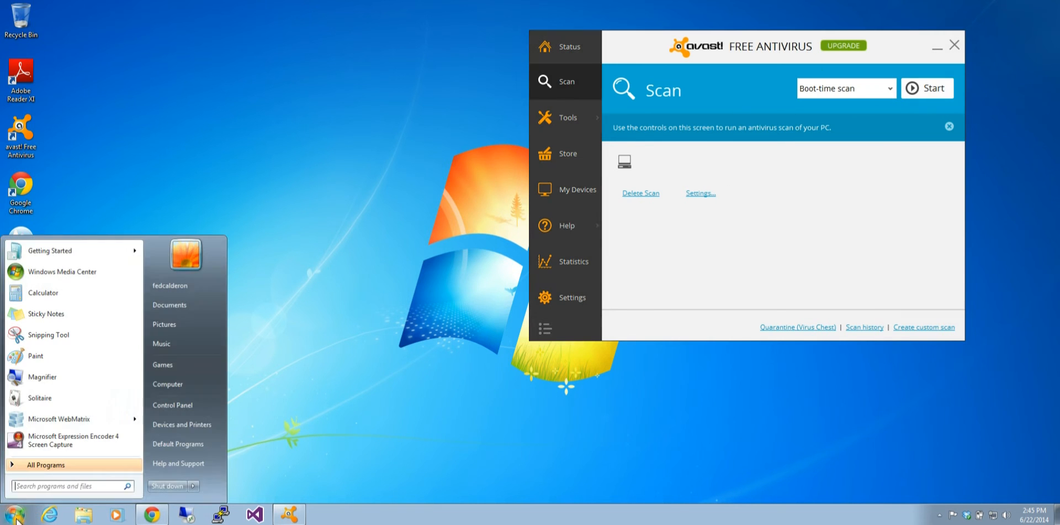
left_click(193, 486)
left_click(224, 473)
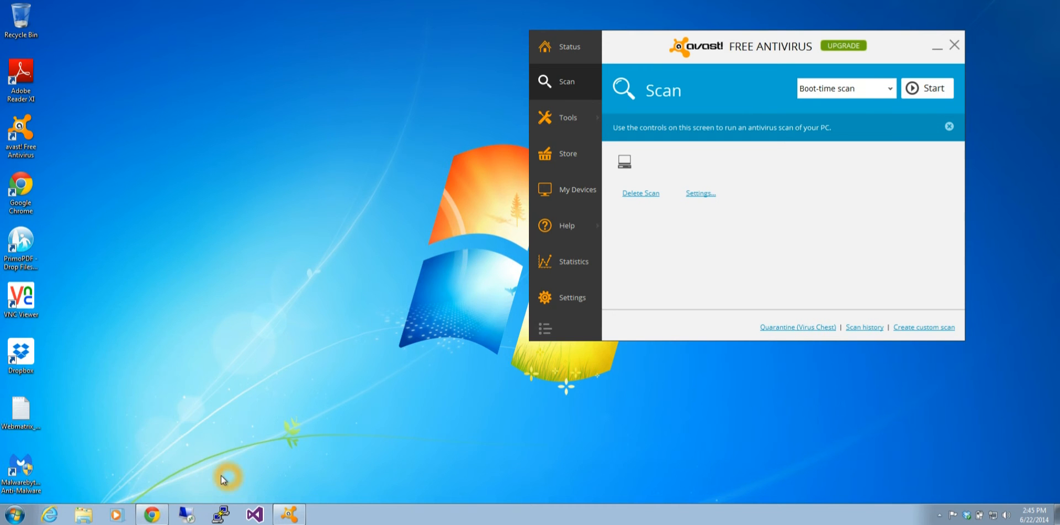
left_click(291, 462)
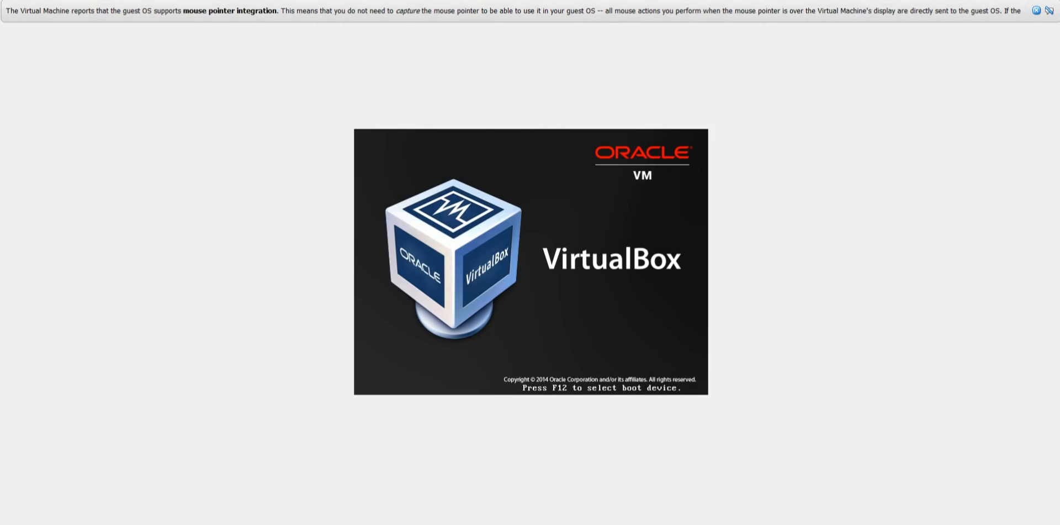
Check the avast! boot-time scan's report file location and scanning progress, and bypass the rest of the scan.
left_click(555, 263)
left_click(709, 65)
left_click(1036, 11)
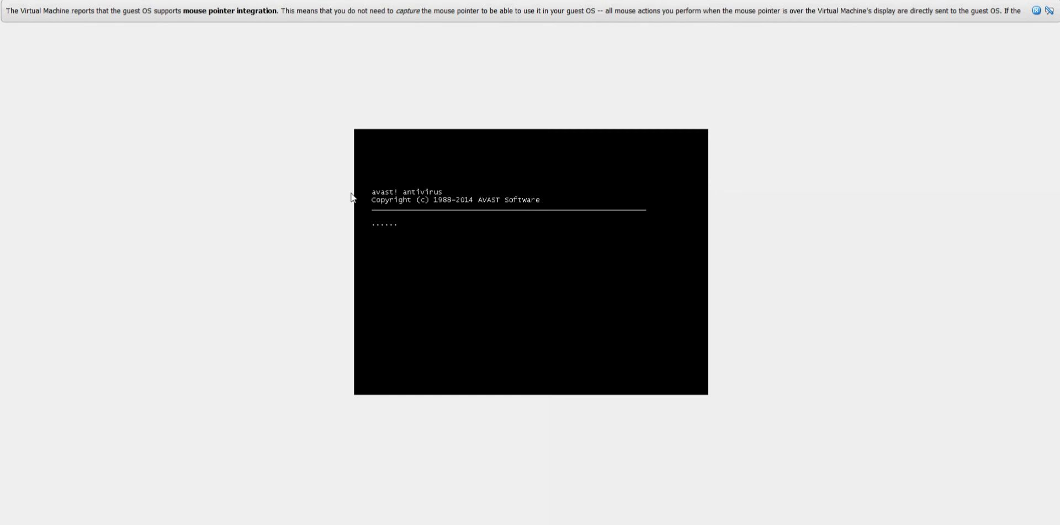
left_click(405, 185)
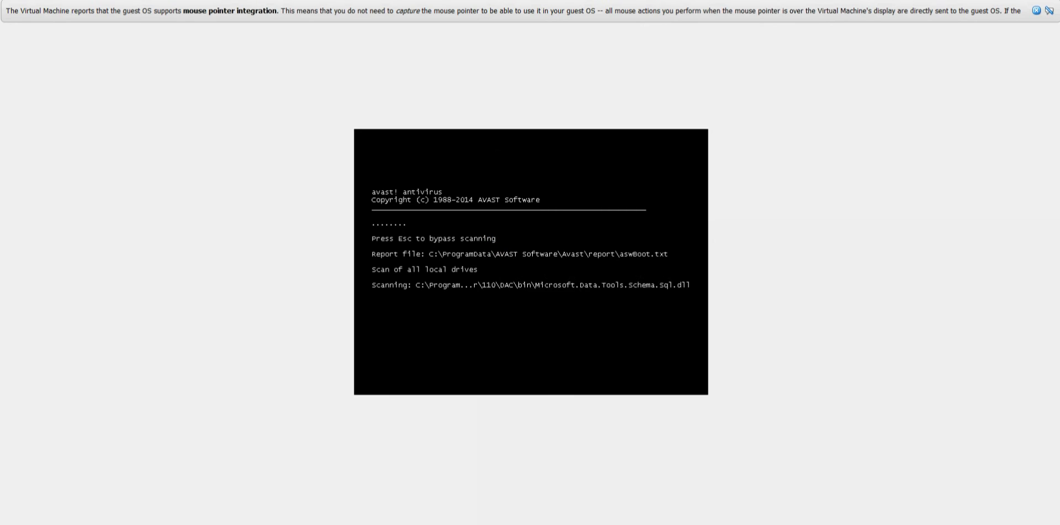
left_click(395, 301)
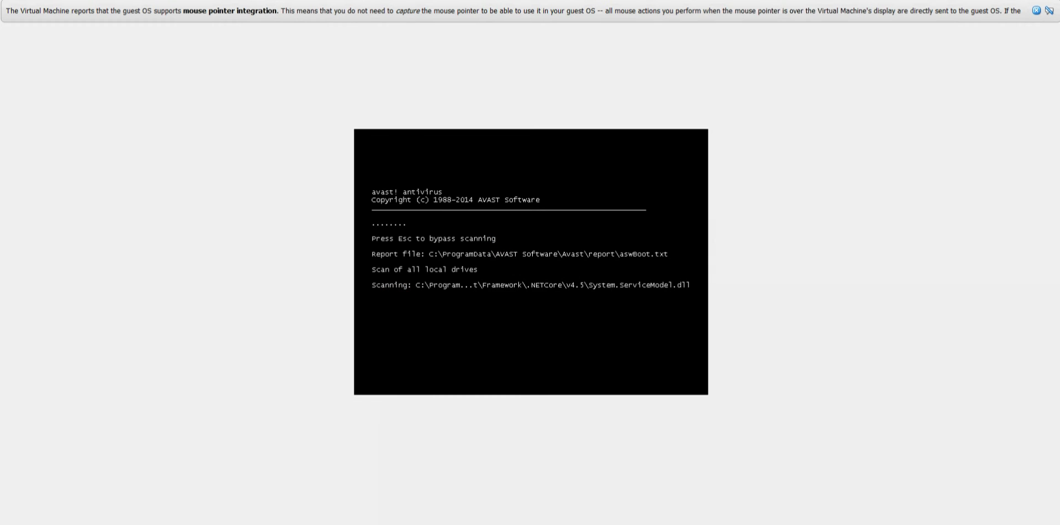
left_click(425, 255)
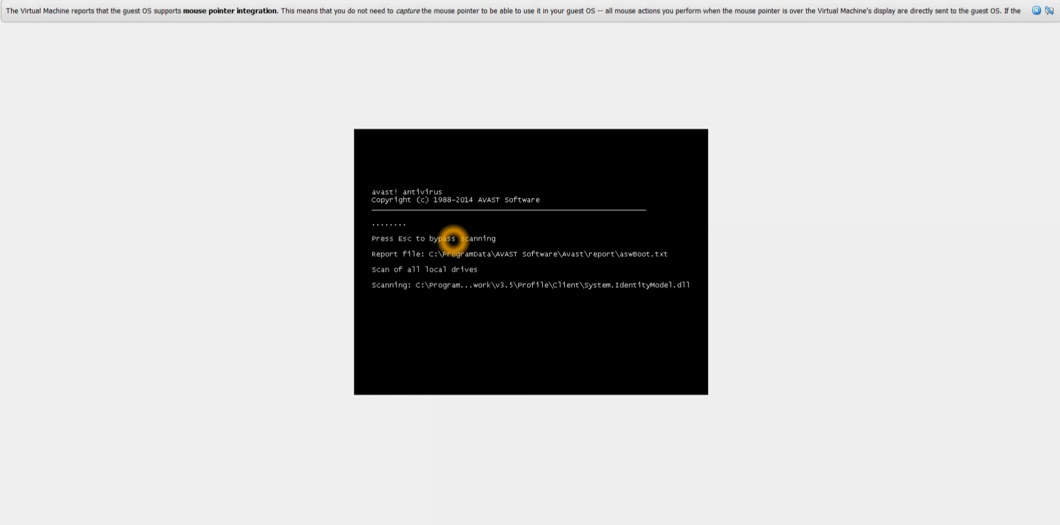
key("Escape")
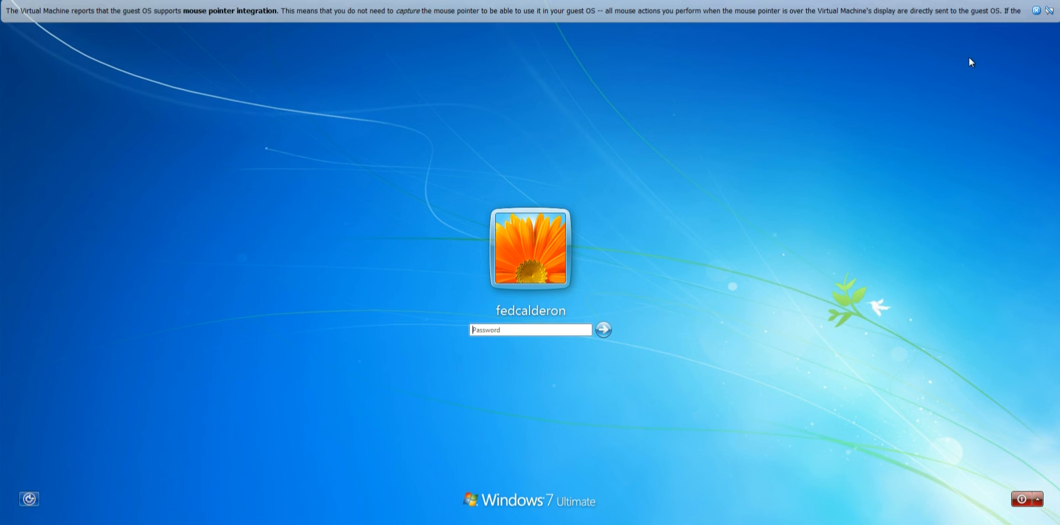
Dismiss the mouse pointer integration notice and sign in to Windows with the account password.
left_click(1036, 11)
type("•")
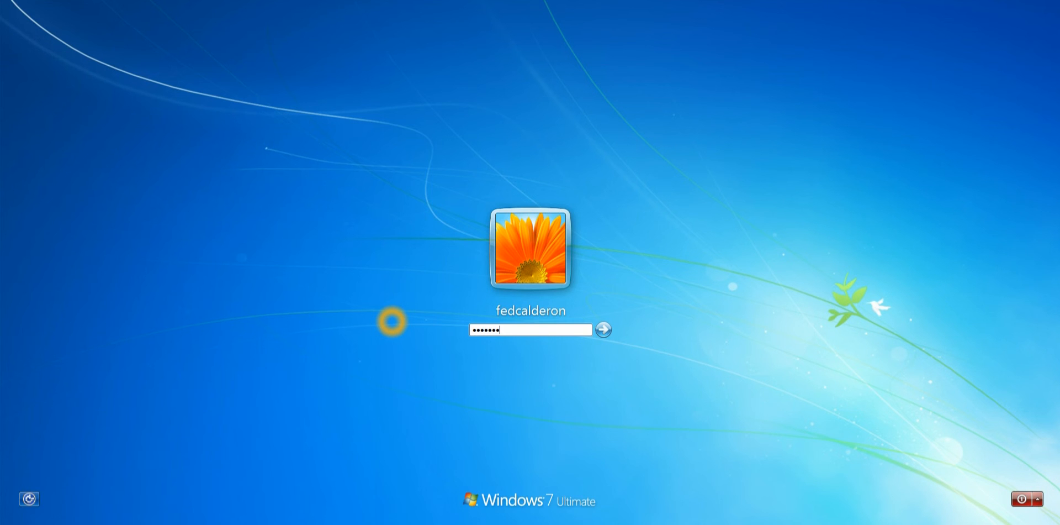
key("Return")
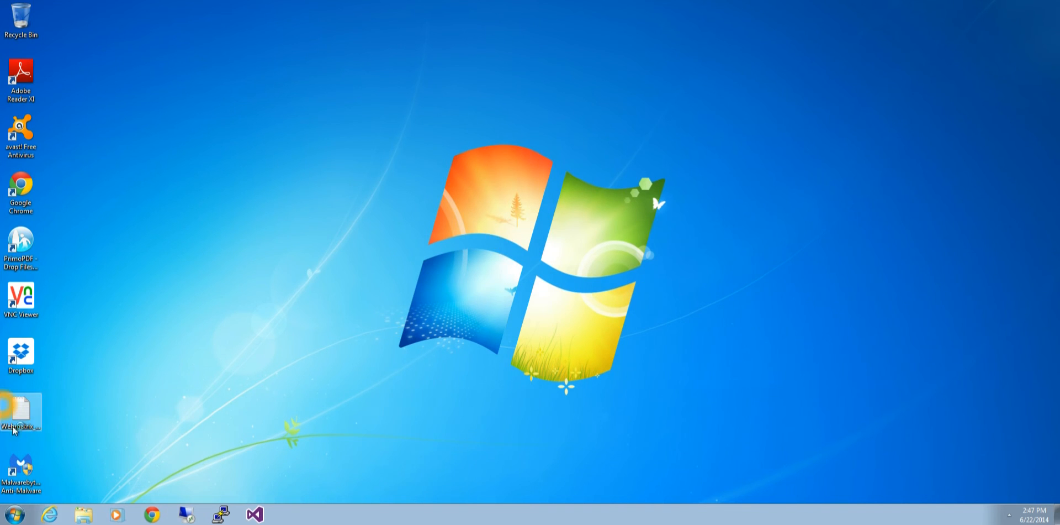
Open Disk Defragmenter from the properties of Local Disk (C:).
left_click(12, 514)
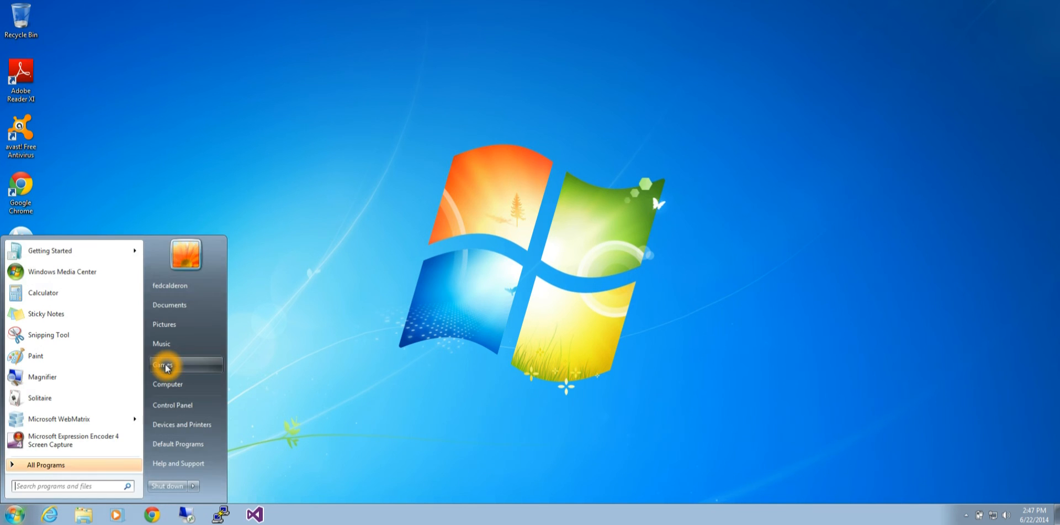
left_click(164, 383)
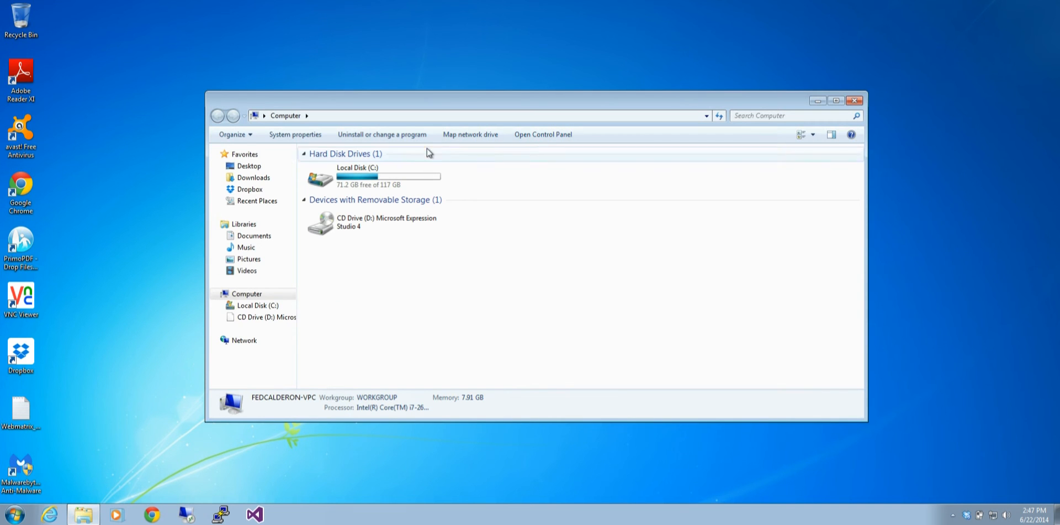
left_click(385, 183)
right_click(383, 179)
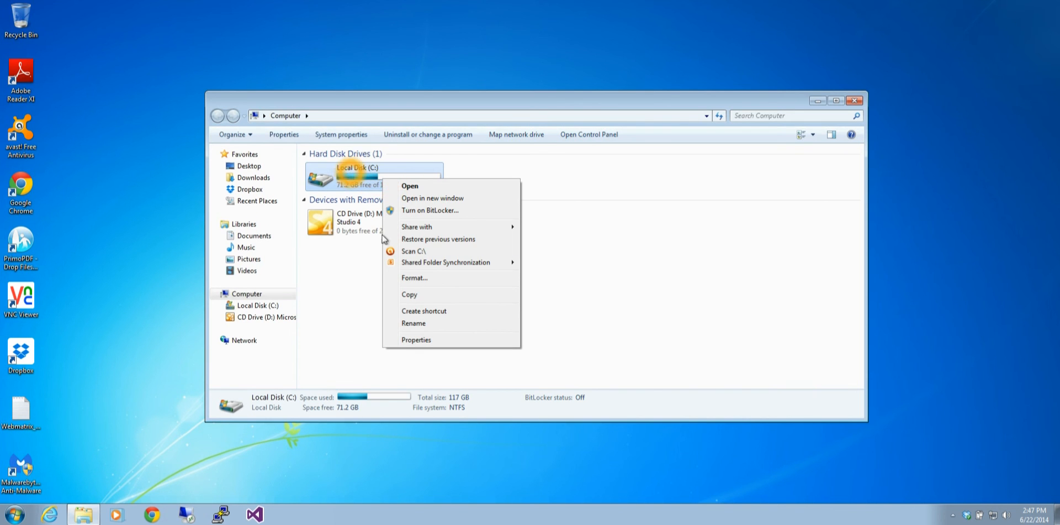
left_click(418, 339)
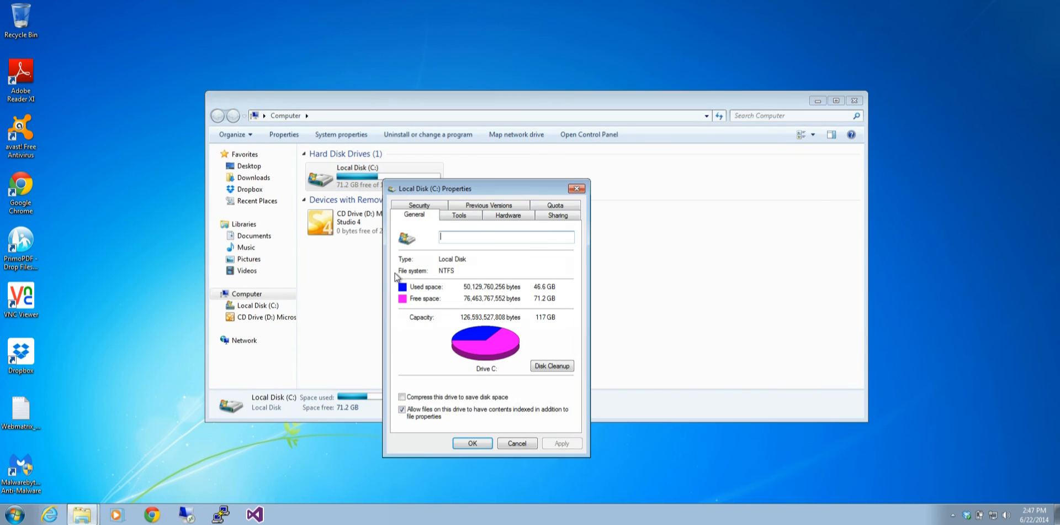
left_click(459, 214)
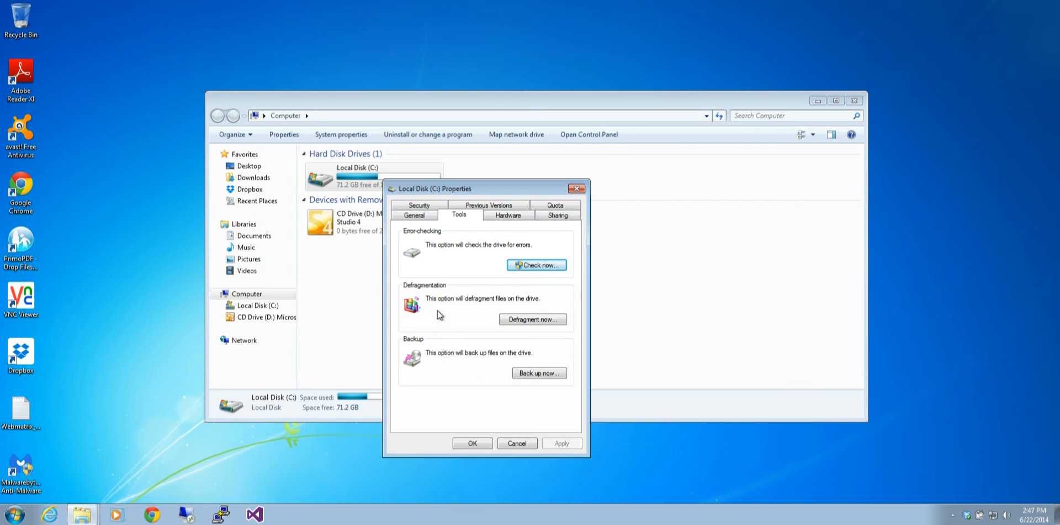
left_click(534, 320)
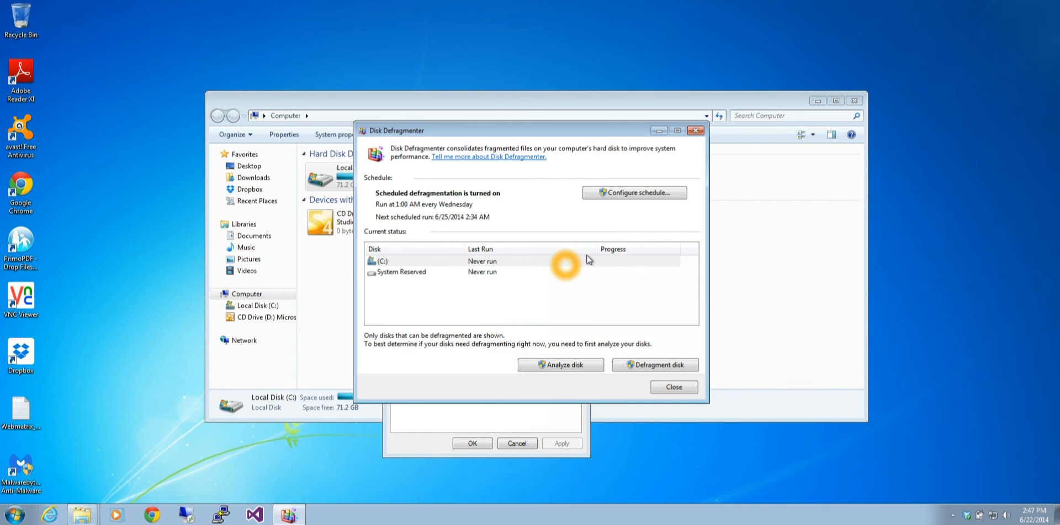
Review the frequency options in the defragmentation schedule, cancel the schedule dialog, and close Disk Defragmenter.
left_click(626, 194)
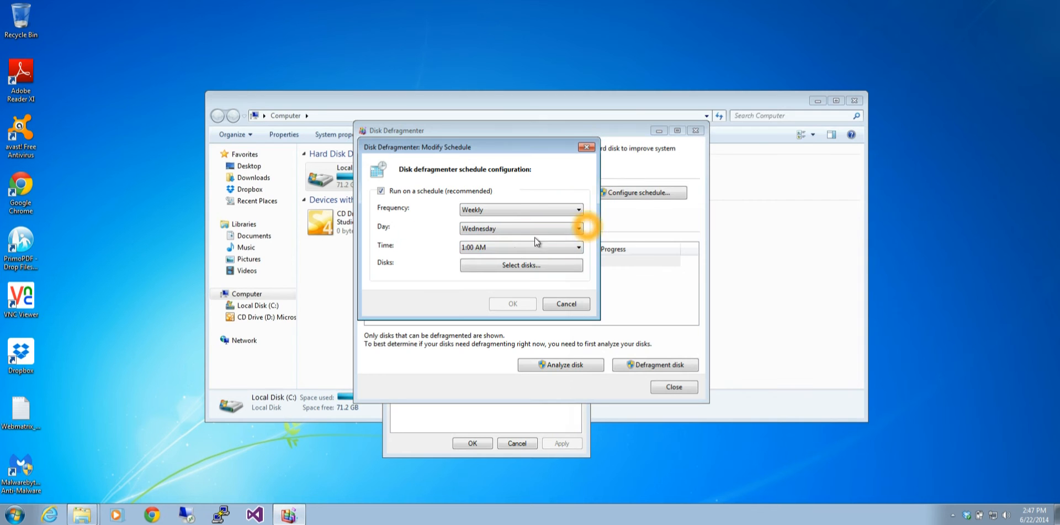
left_click(533, 211)
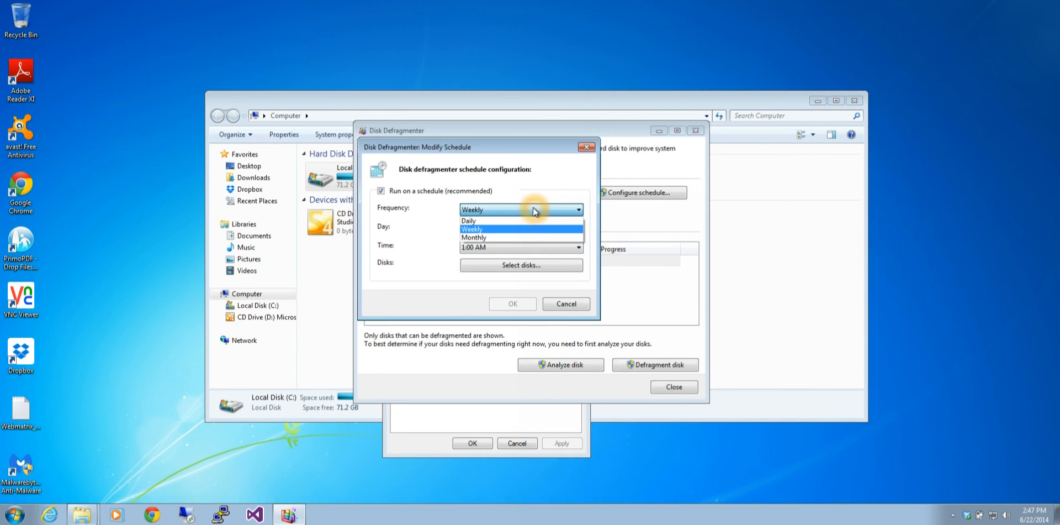
left_click(532, 209)
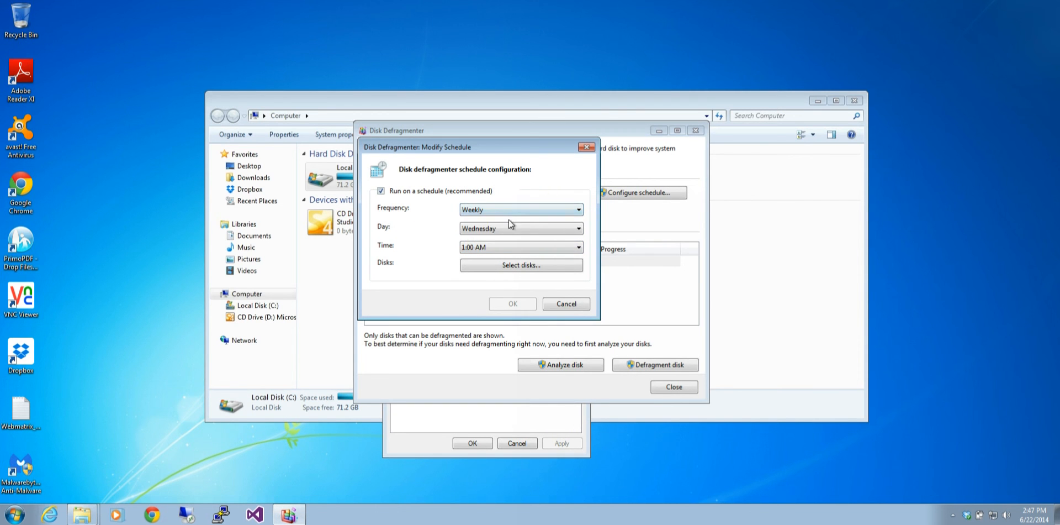
left_click(557, 305)
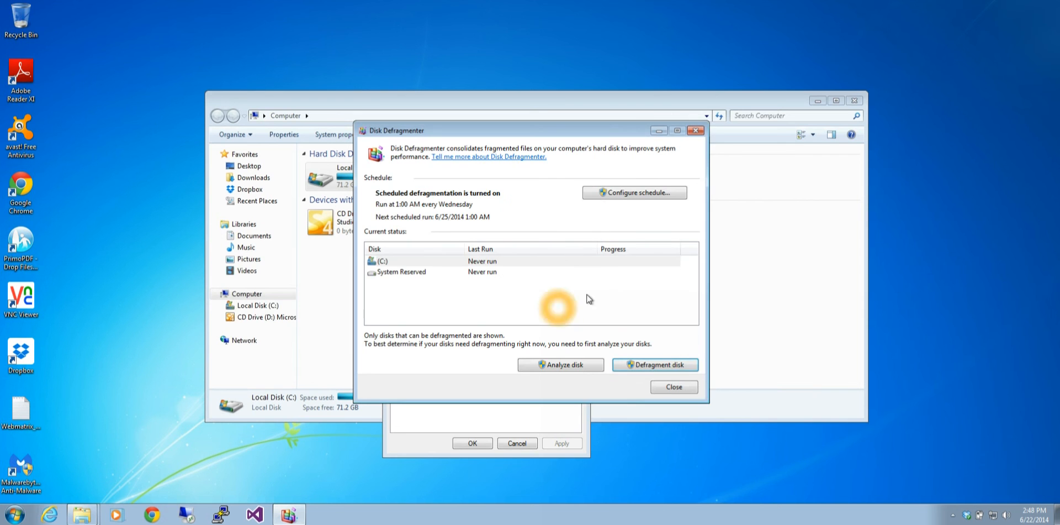
left_click(674, 387)
Run Disk Cleanup on Local Disk (C:) from its general properties and let it calculate the space that can be freed.
left_click(416, 218)
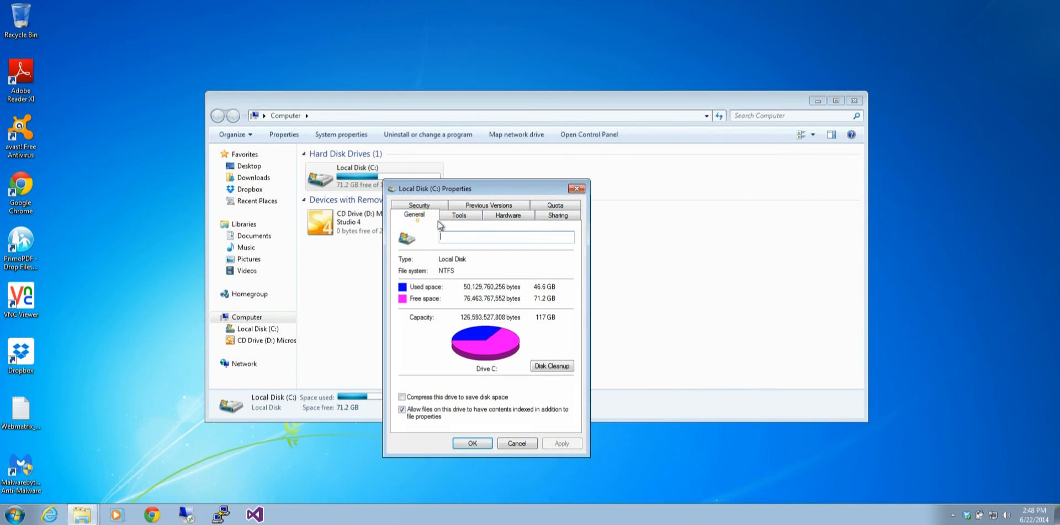
left_click(555, 365)
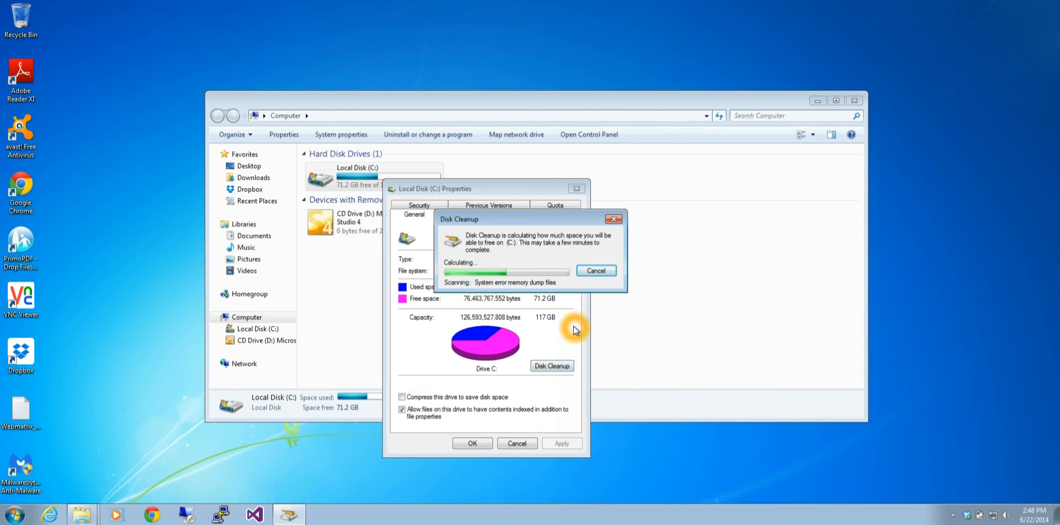
left_click(442, 273)
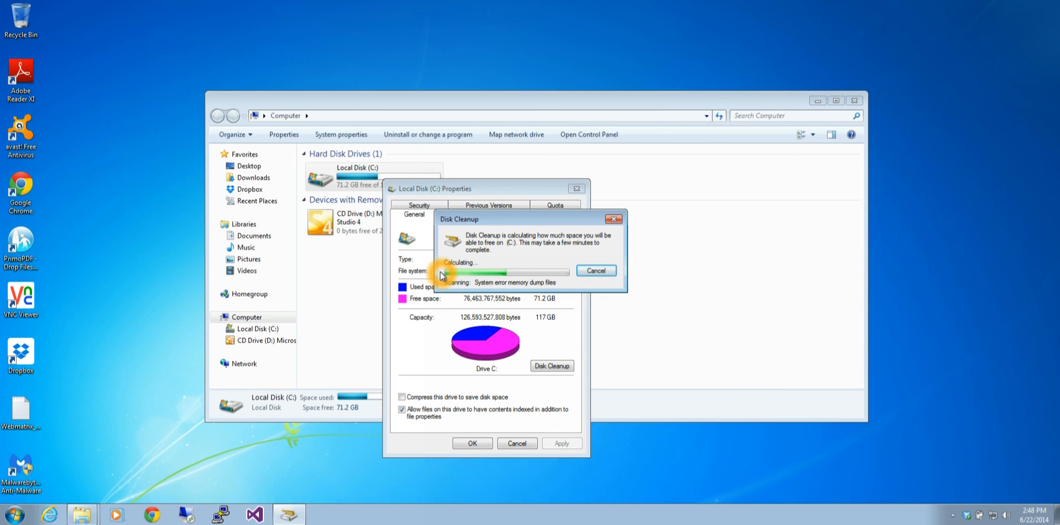
left_click_drag(455, 217, 381, 270)
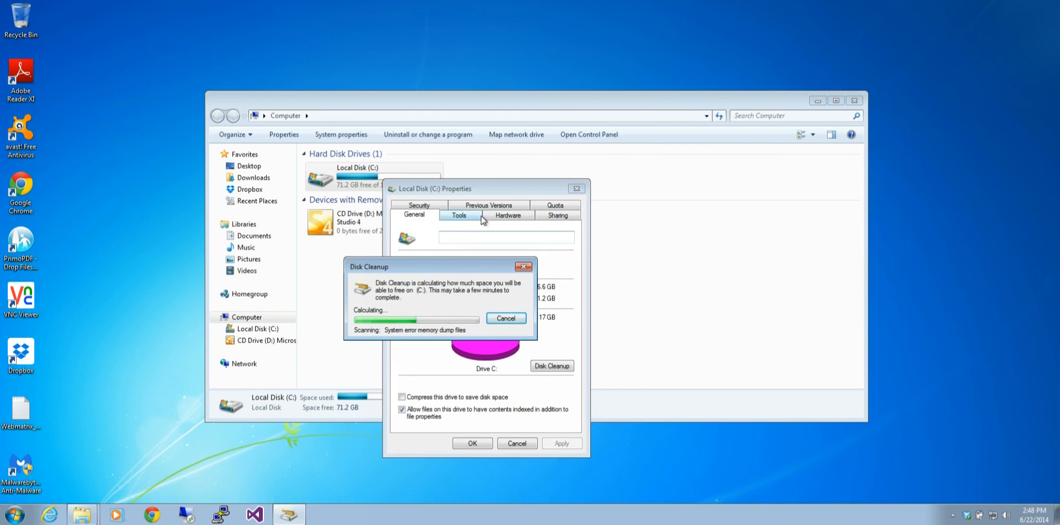
left_click(460, 216)
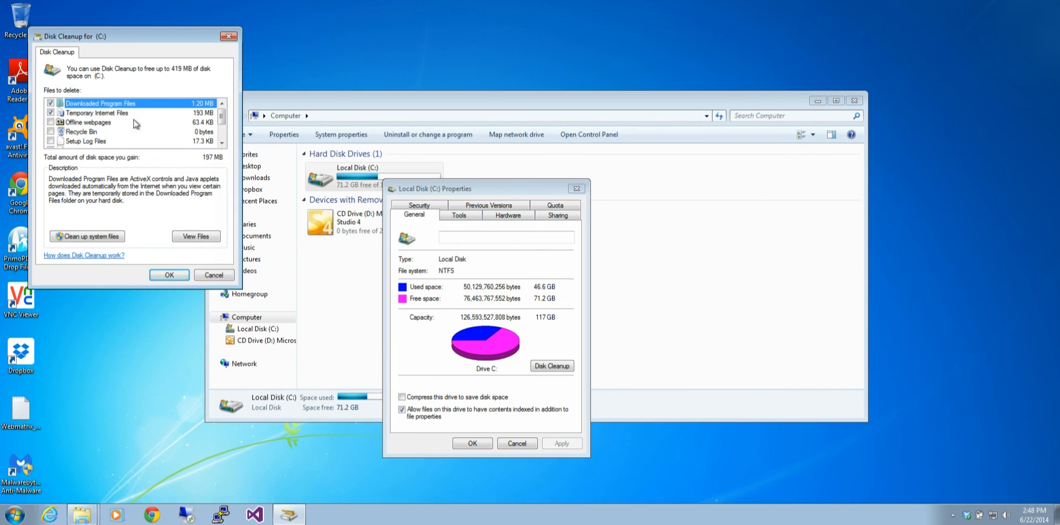
Review the categories of files to delete on drive C: and start the cleanup scan for system files.
left_click(52, 122)
left_click_drag(222, 120, 223, 151)
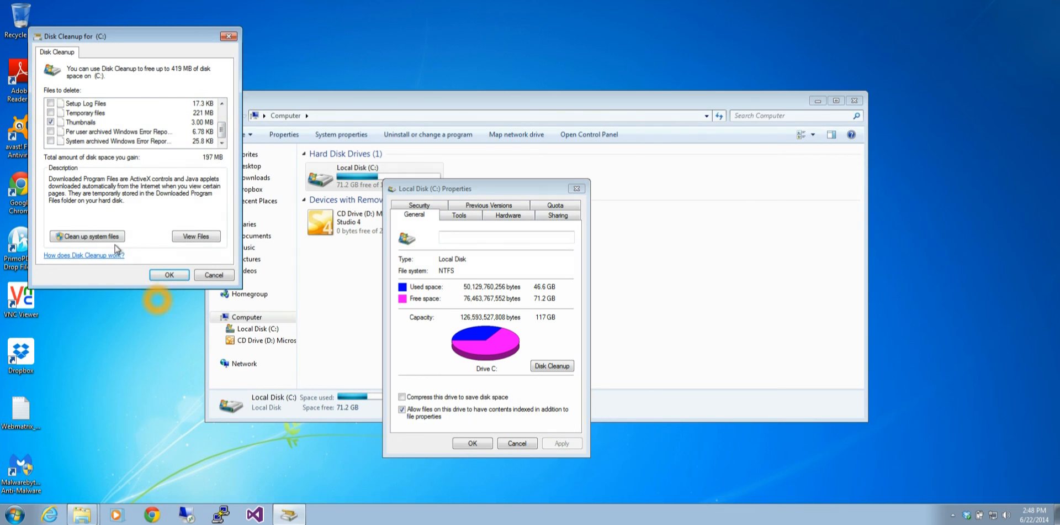
left_click(92, 237)
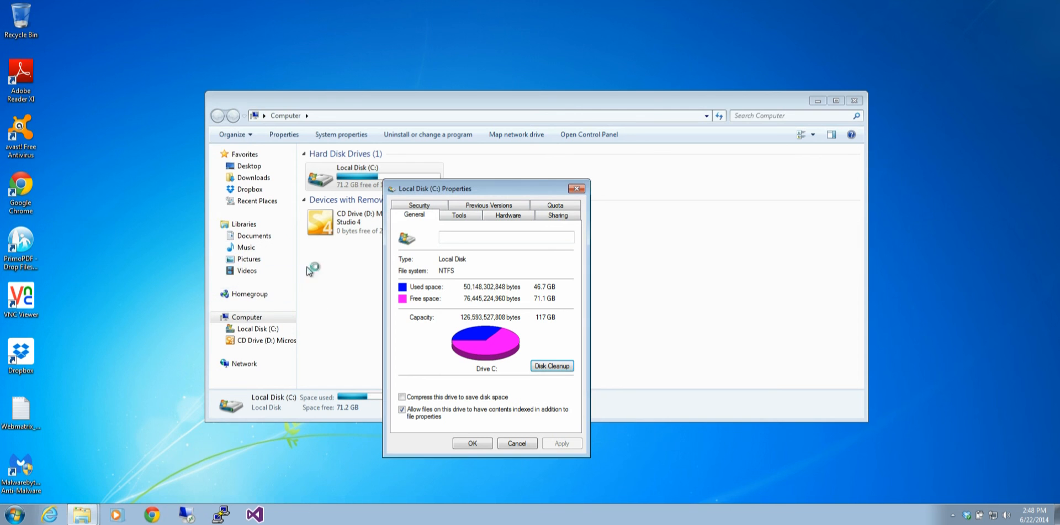
left_click(334, 275)
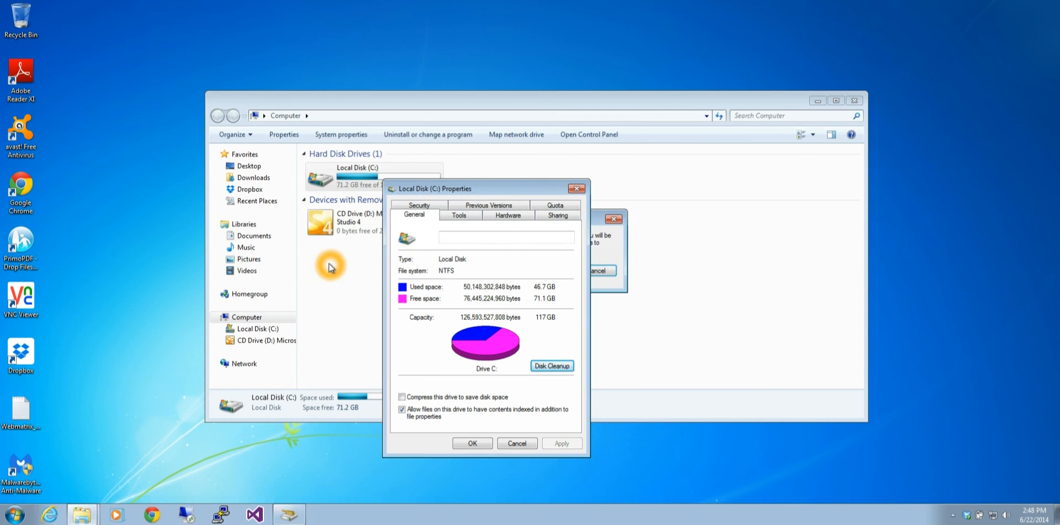
Close the Computer window and arrange the Disk Cleanup progress and Local Disk (C:) Properties windows side by side.
left_click_drag(443, 190, 707, 227)
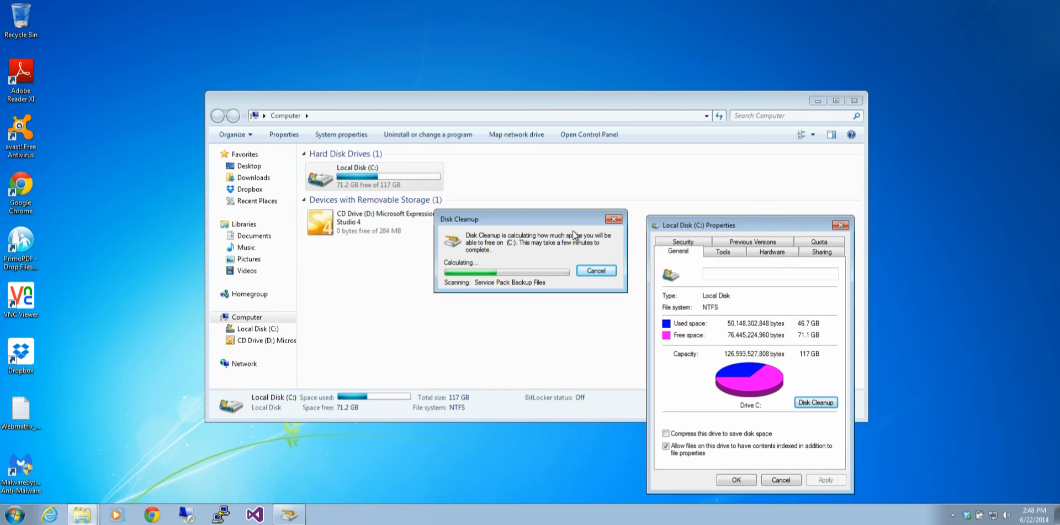
left_click(731, 135)
left_click(811, 169)
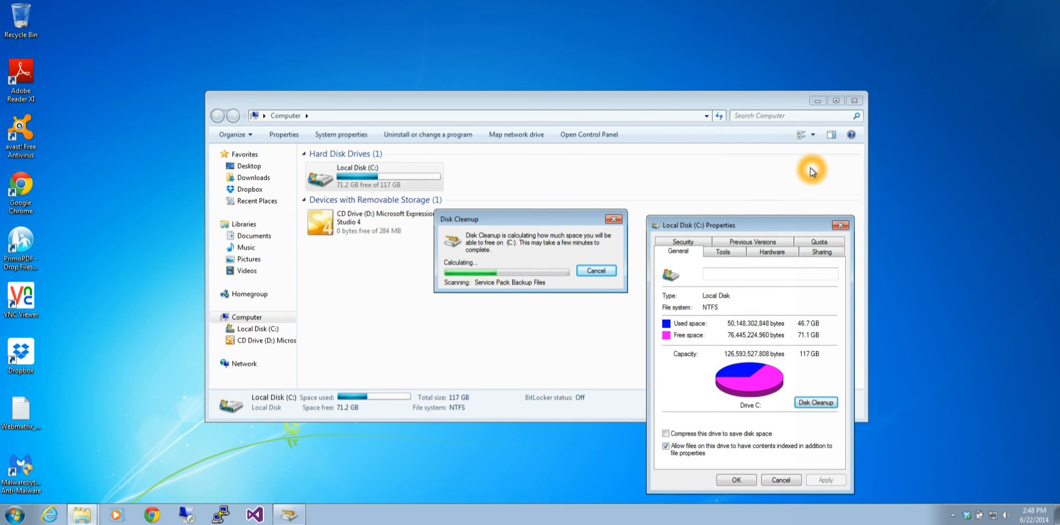
left_click(854, 101)
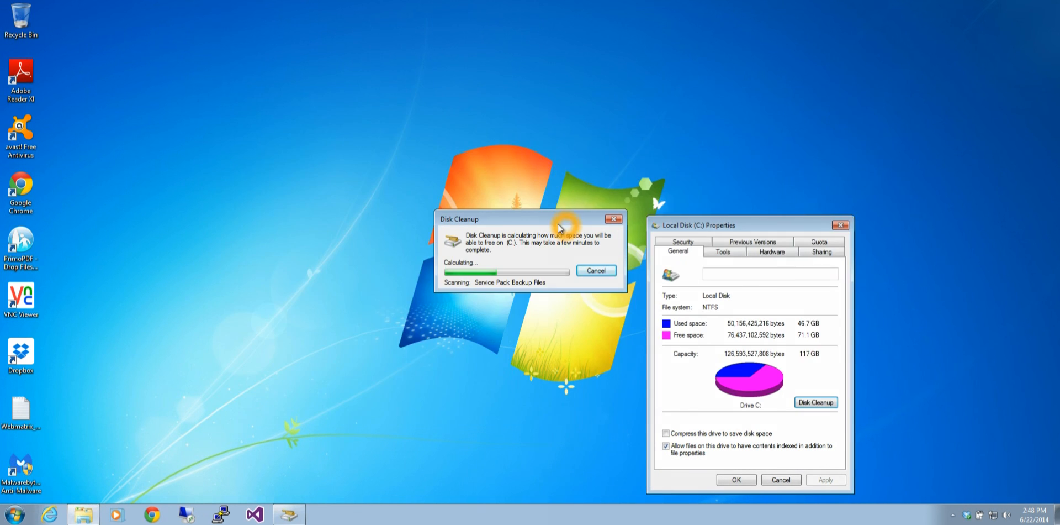
left_click_drag(557, 223, 526, 169)
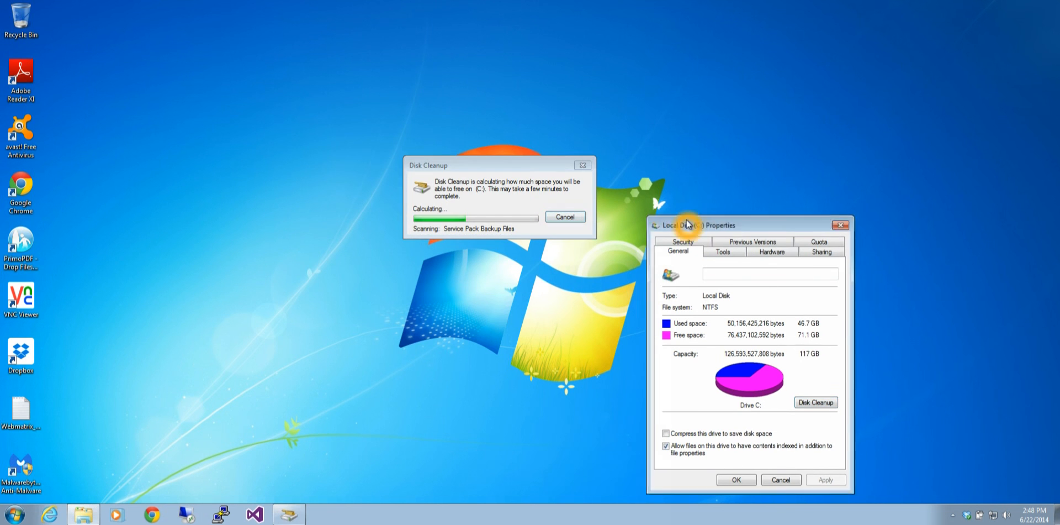
left_click_drag(688, 228, 708, 167)
left_click(680, 219)
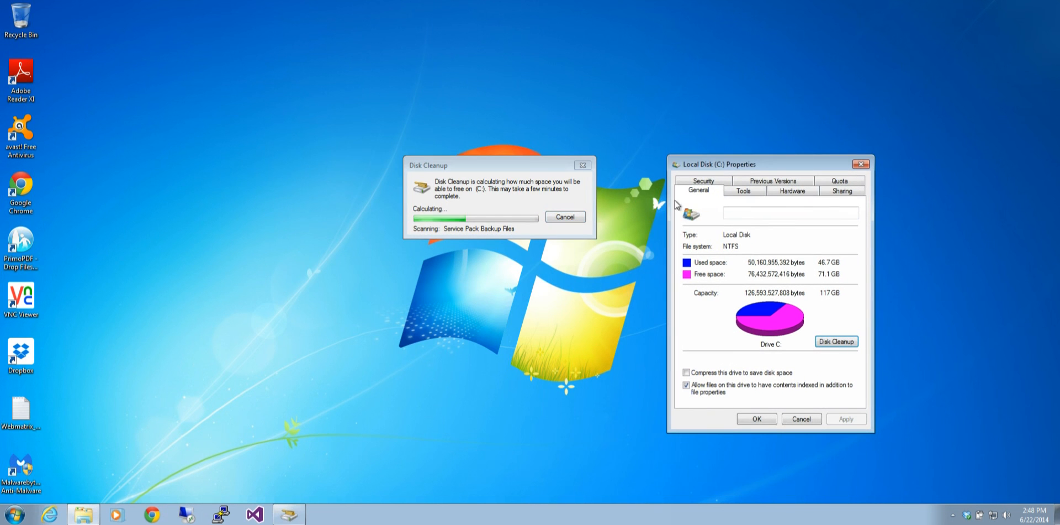
Monitor the system files scan in Disk Cleanup and cancel the calculation.
left_click(570, 338)
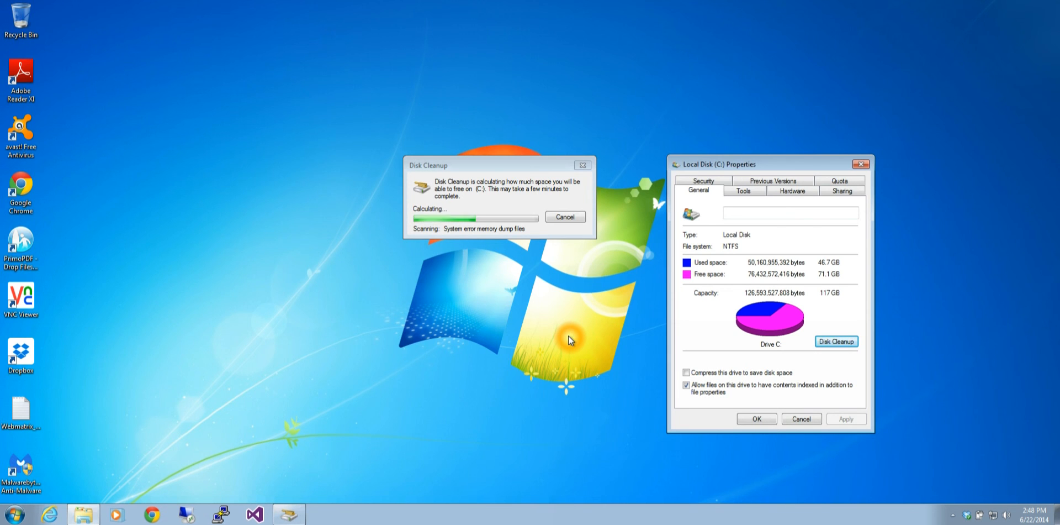
left_click(667, 165)
left_click(689, 160)
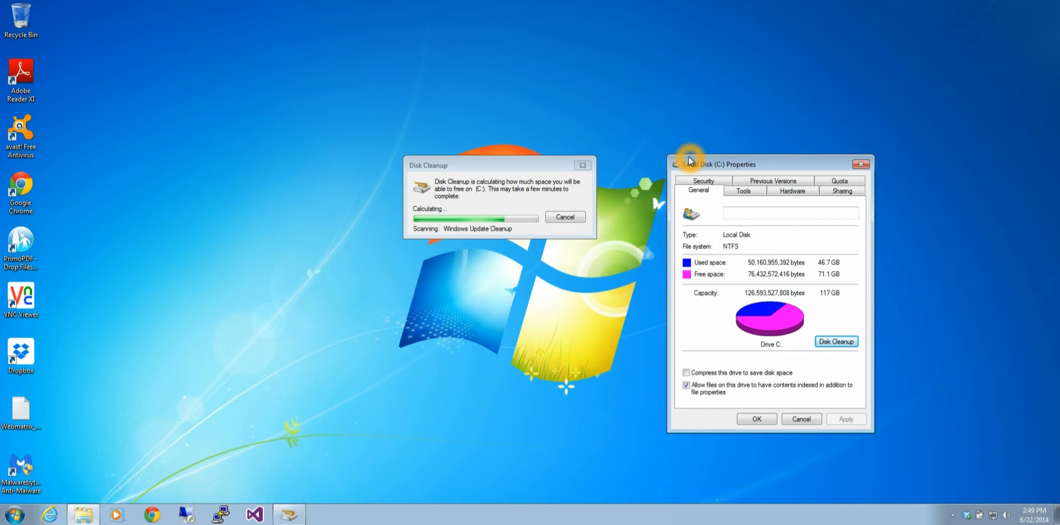
left_click(579, 219)
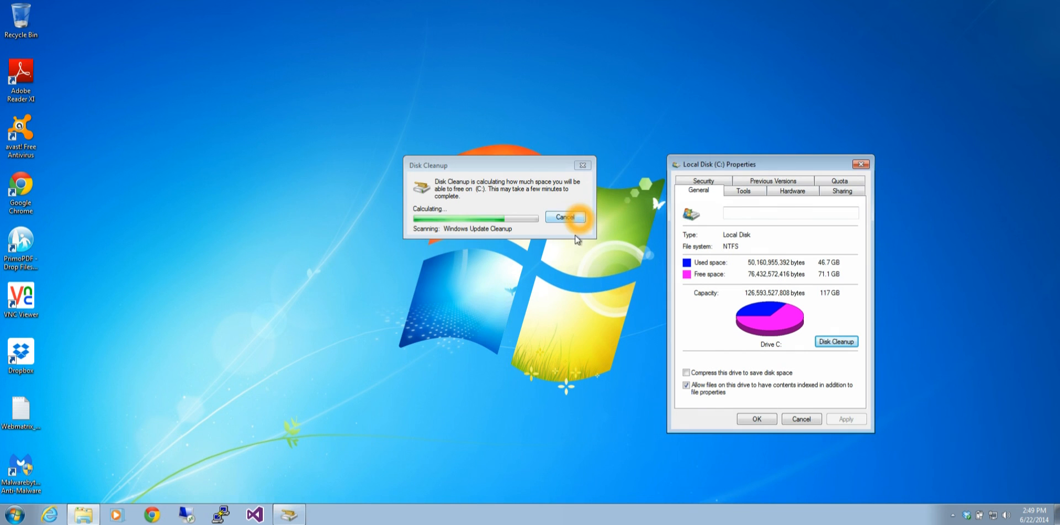
left_click(558, 218)
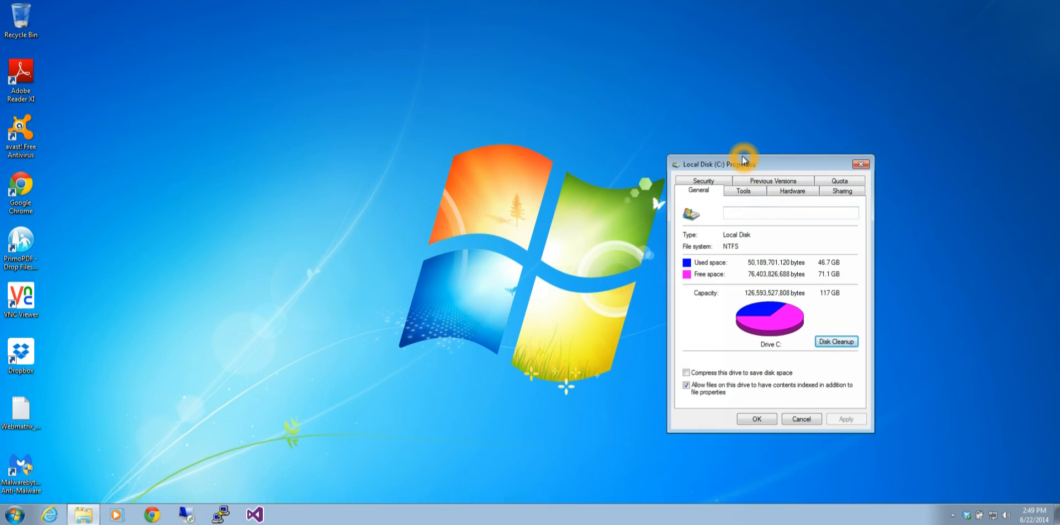
left_click(953, 515)
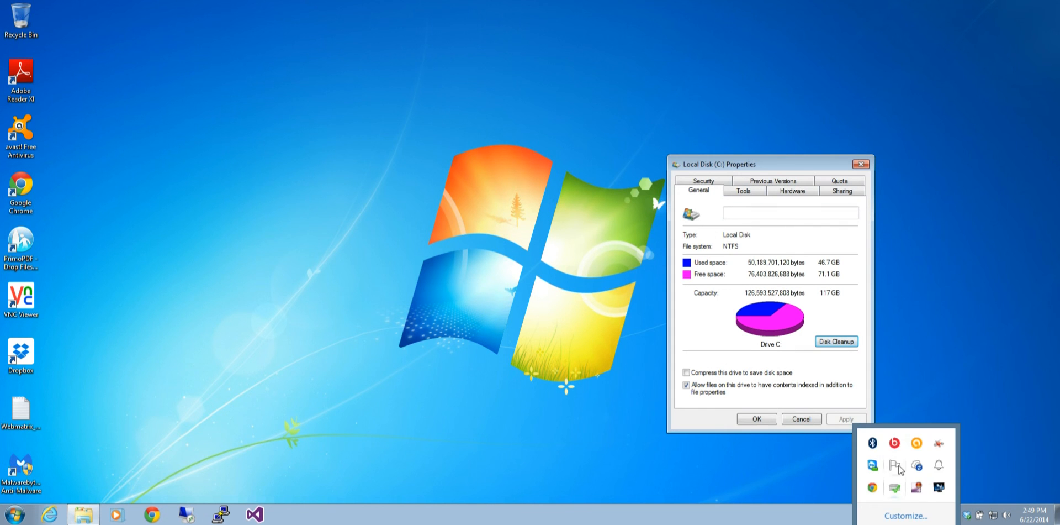
right_click(913, 493)
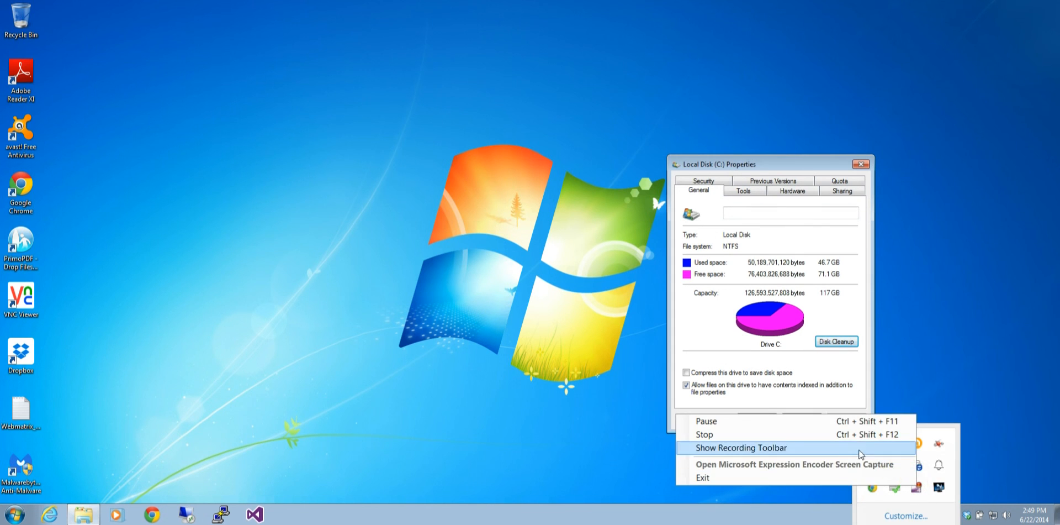